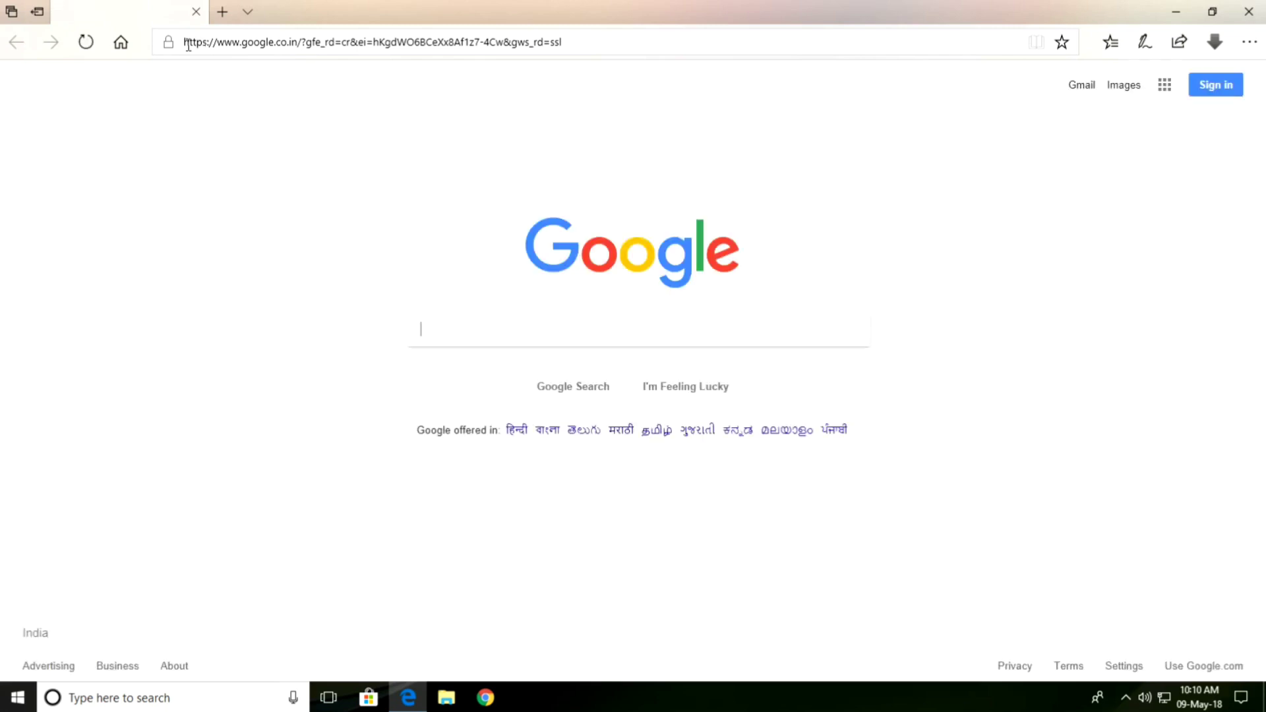
- Paste the shared bit.ly download link into Edge's address bar and load it
click(188, 45)
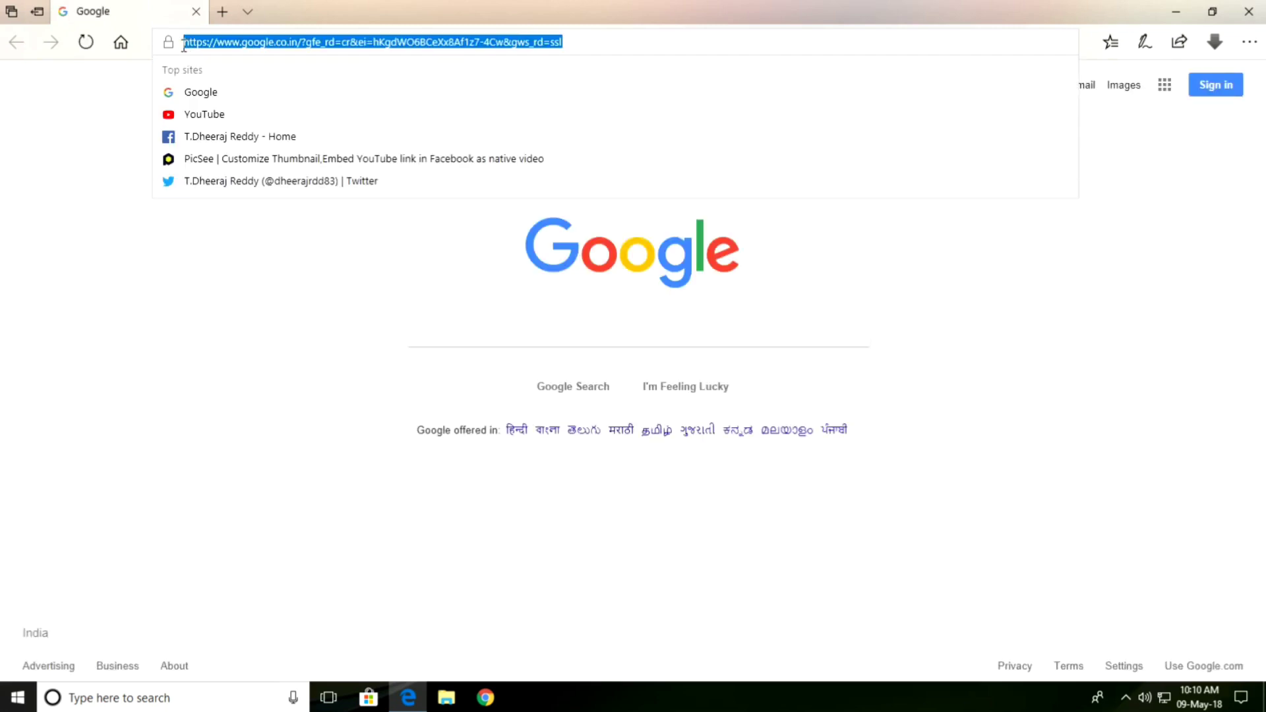
right_click(187, 53)
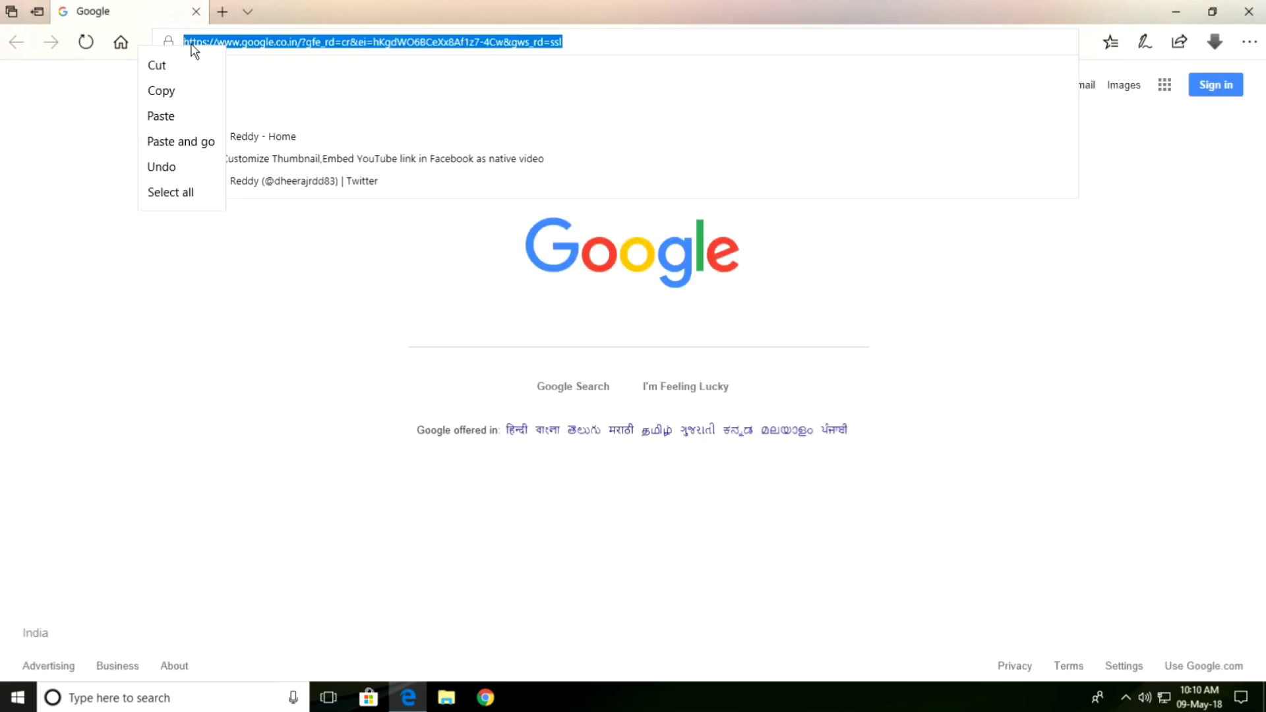
click(167, 121)
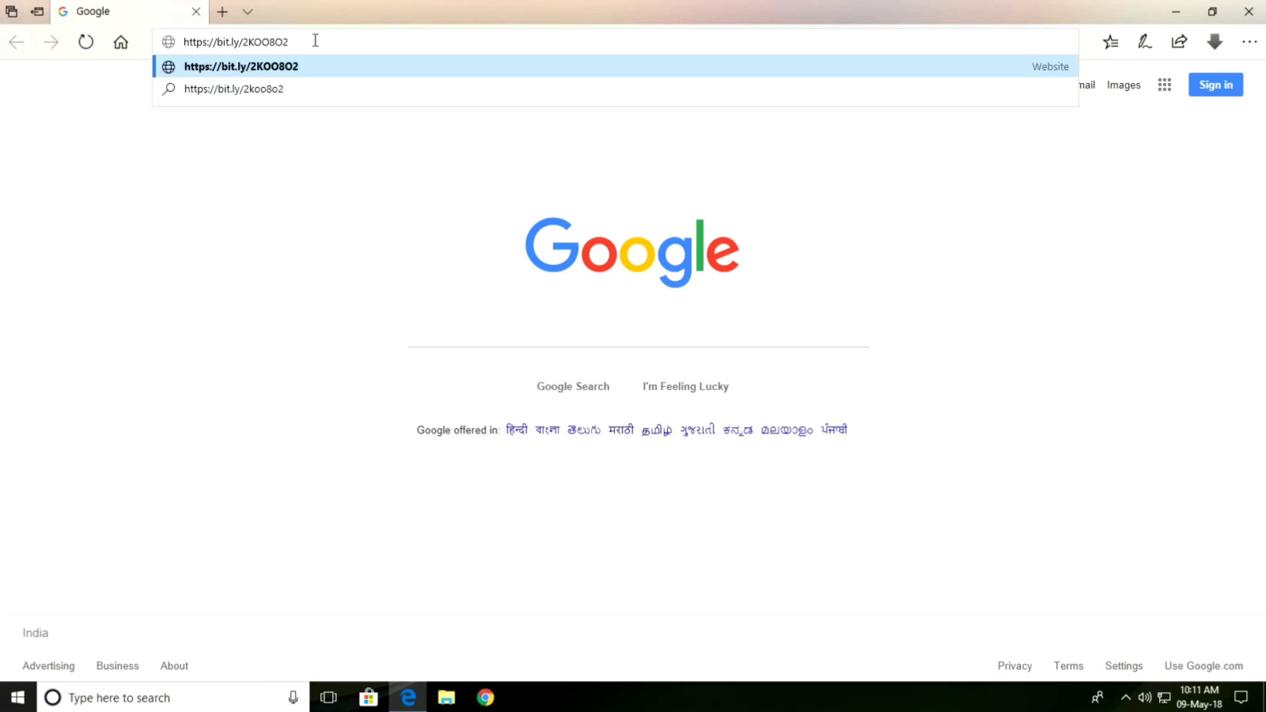
key(Return)
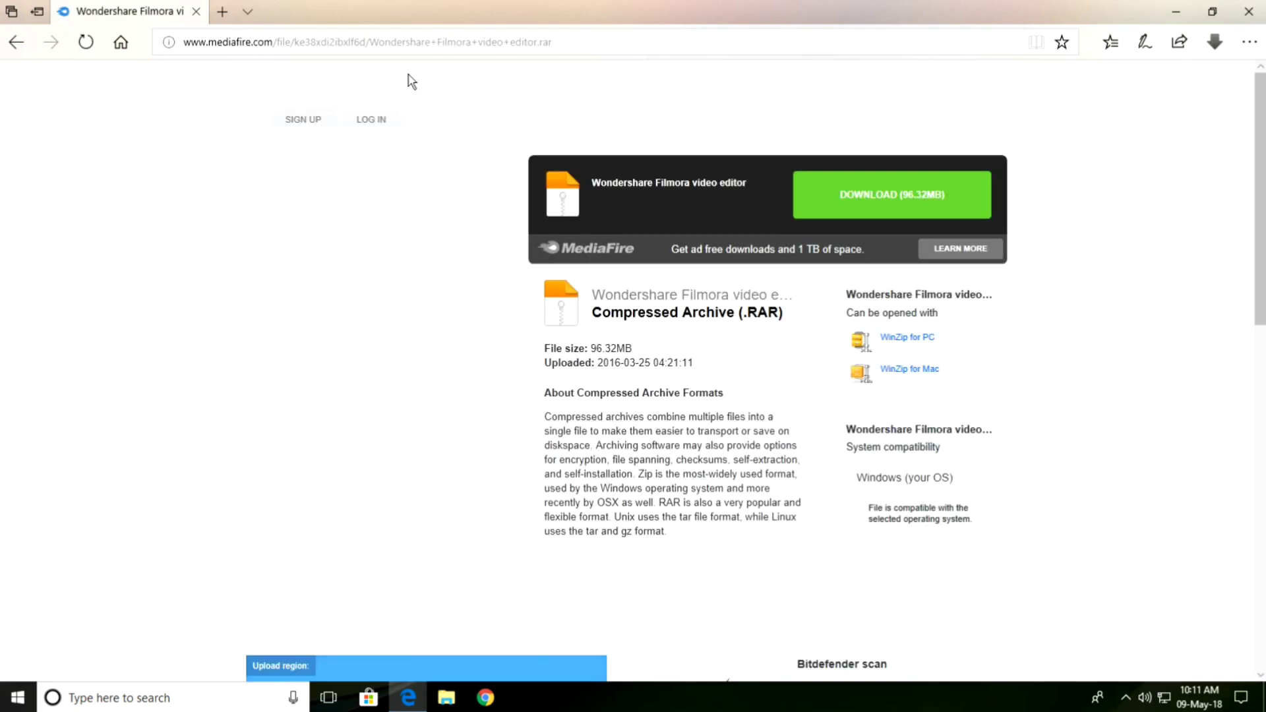
- Download the Wondershare Filmora video editor archive from MediaFire, choosing Save as to the Desktop
click(863, 213)
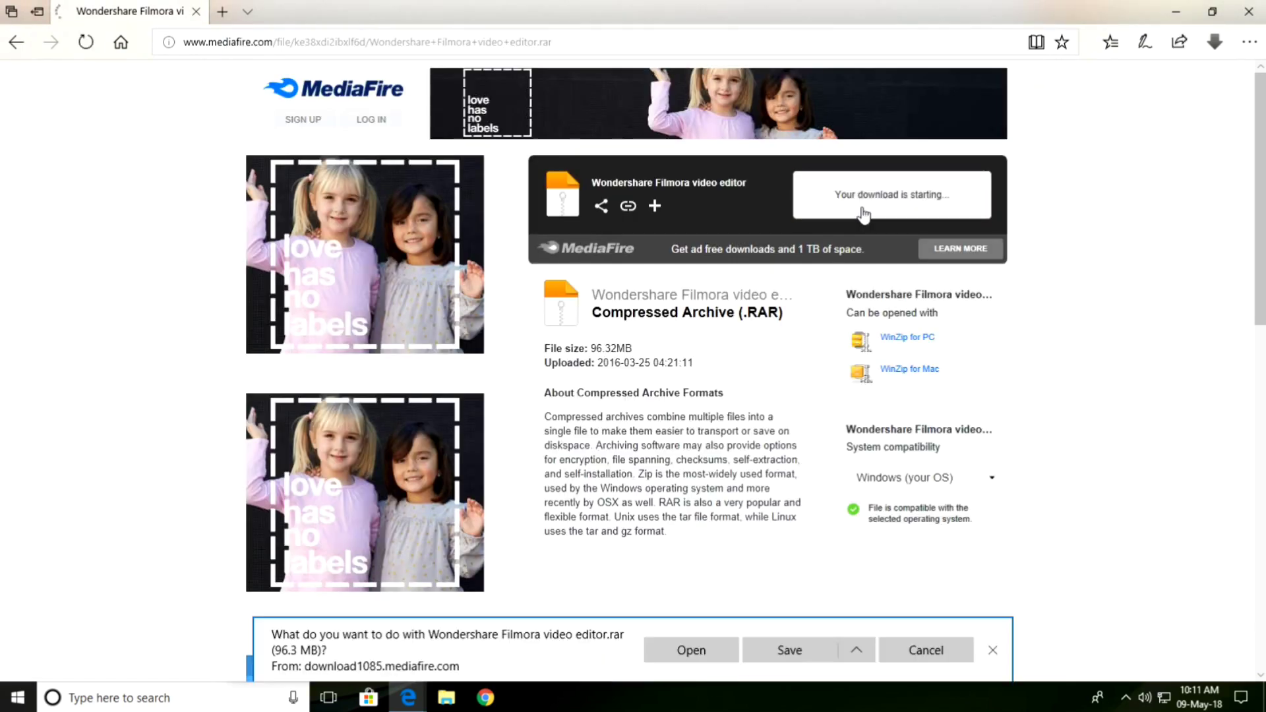
click(856, 652)
click(814, 626)
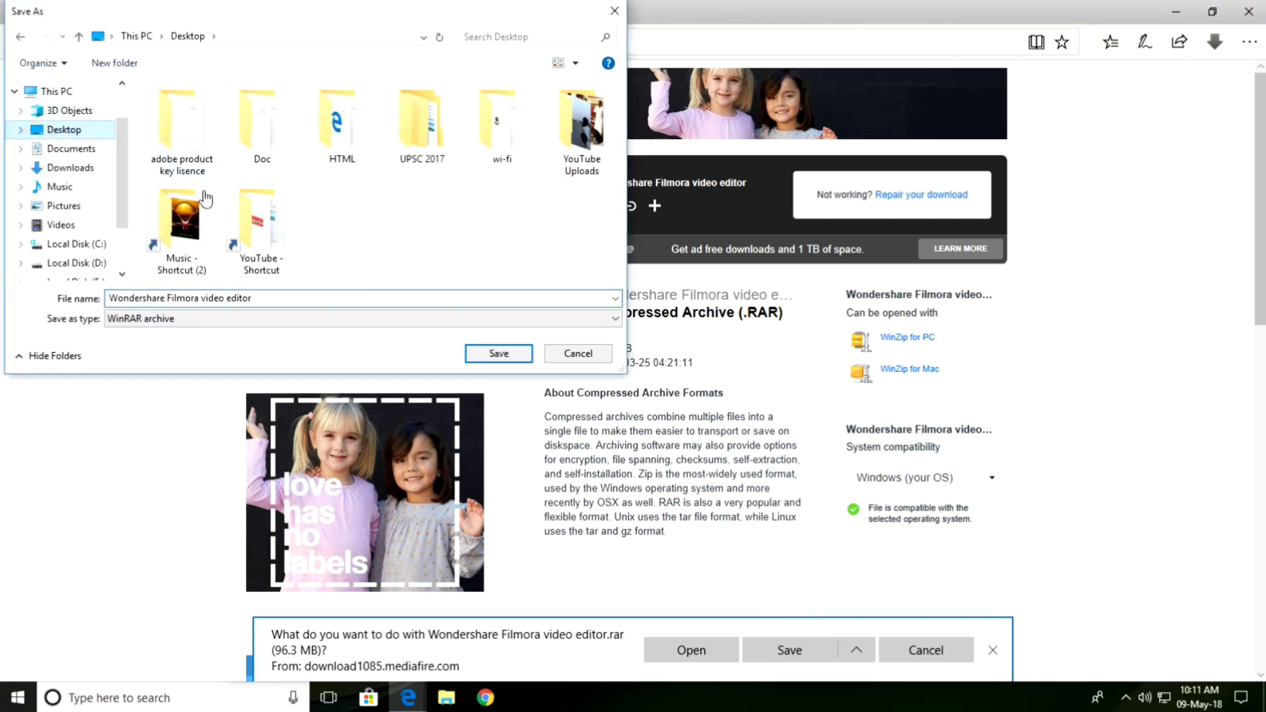
- Save the .rar to the Desktop, then extract it there with WinRAR's Extract Here
click(497, 354)
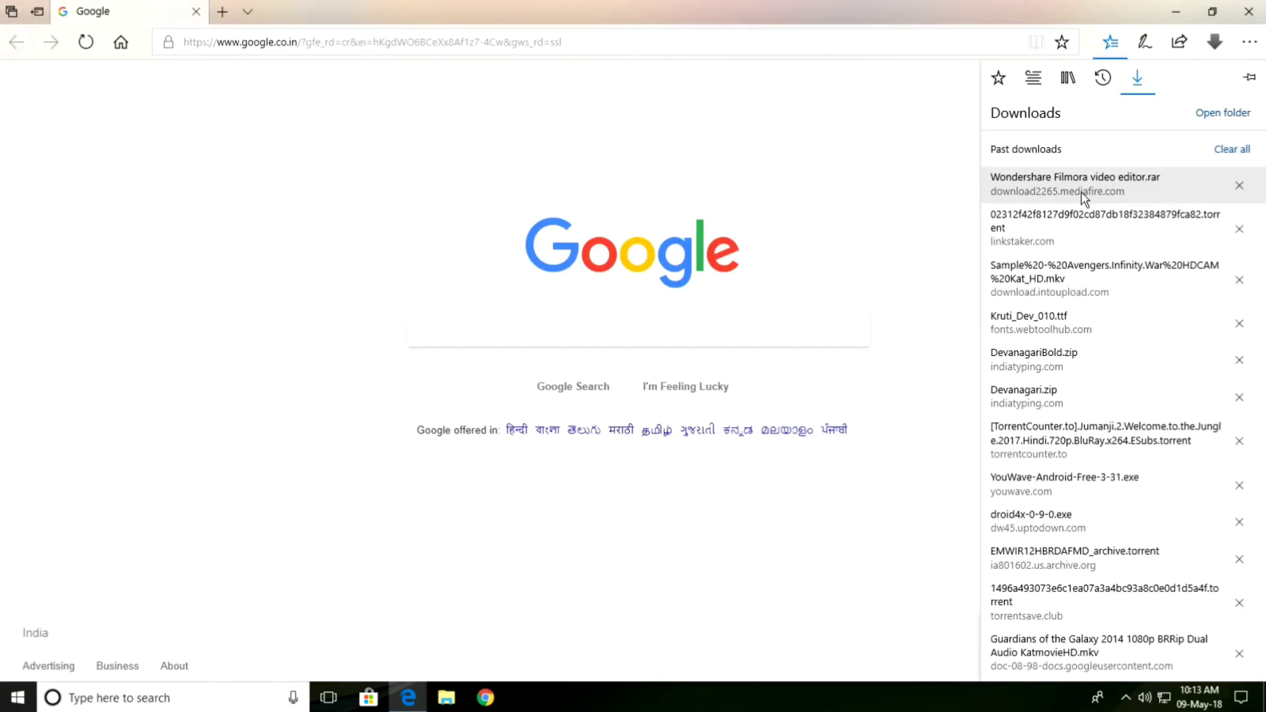
click(1171, 9)
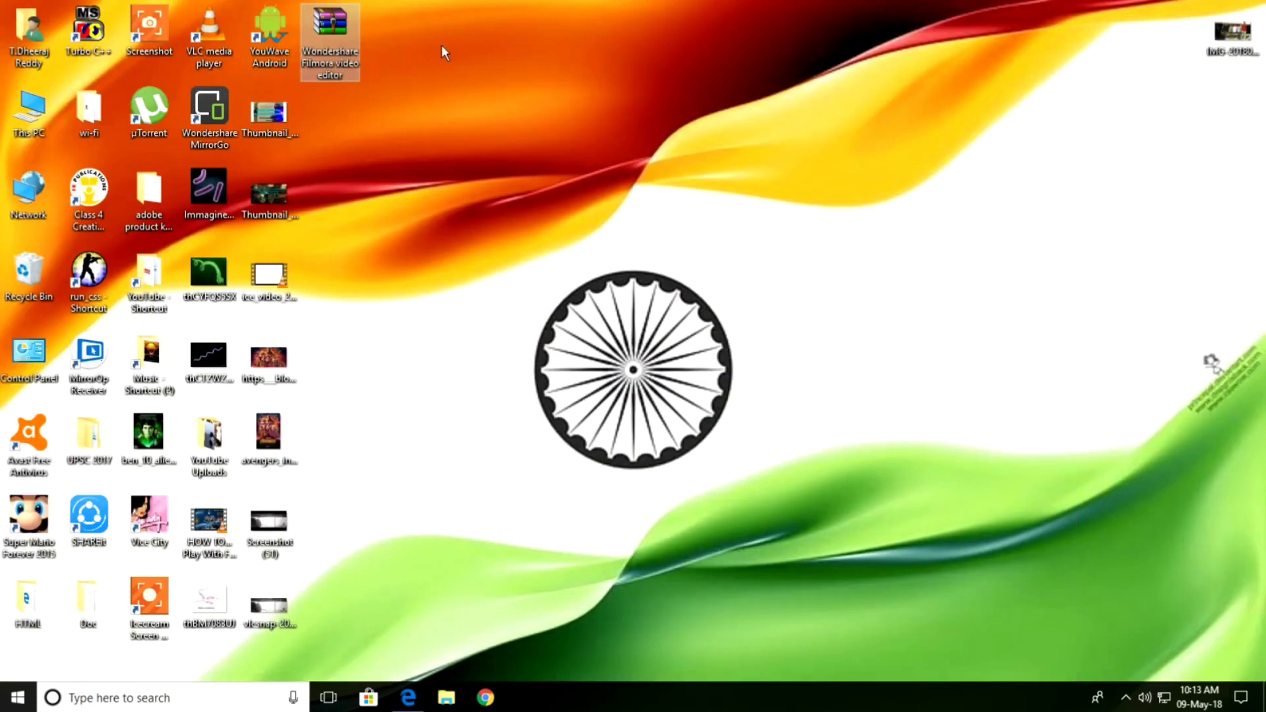
right_click(327, 42)
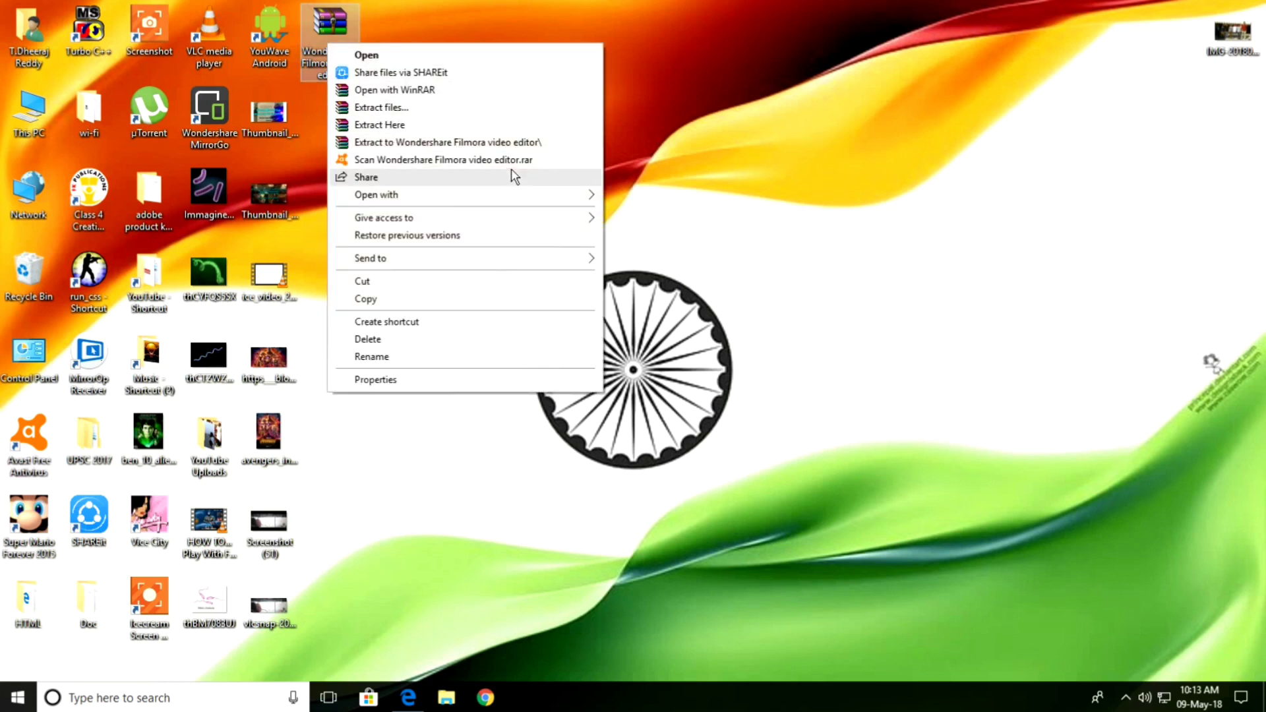
click(514, 127)
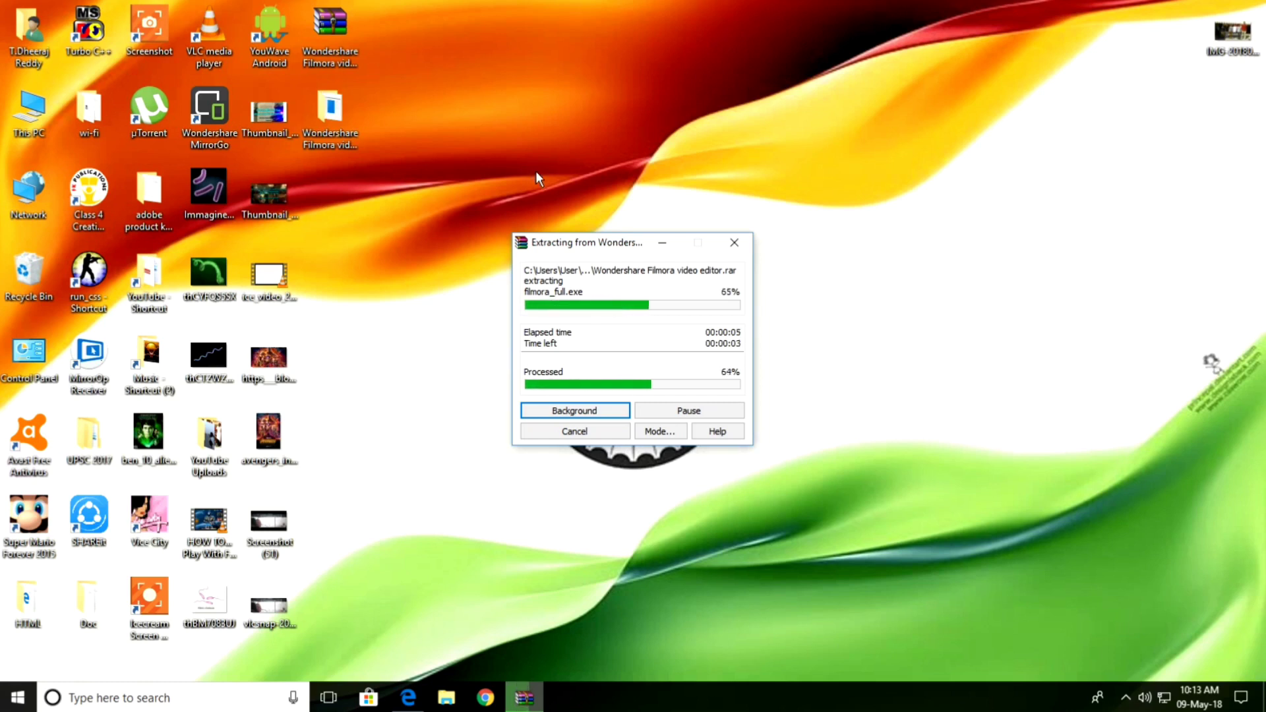
- Open the extracted Filmora folder and run the filmora_full installer
double_click(335, 122)
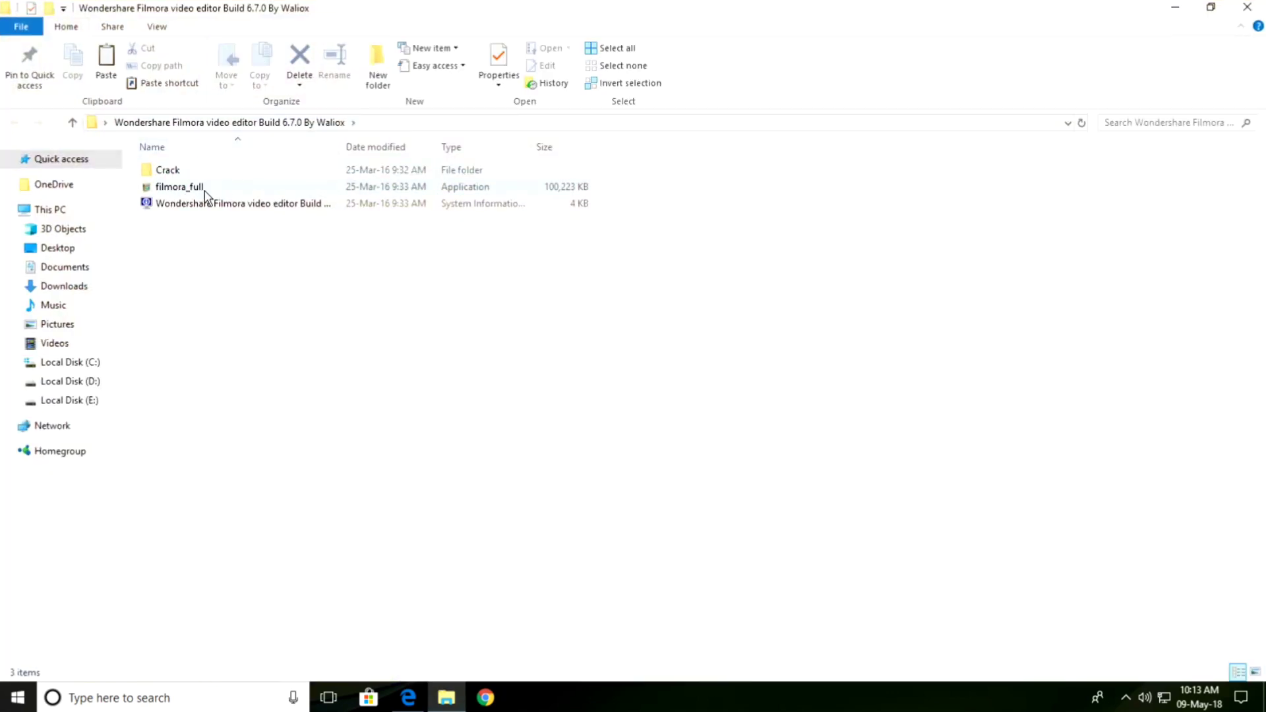
click(231, 195)
double_click(229, 189)
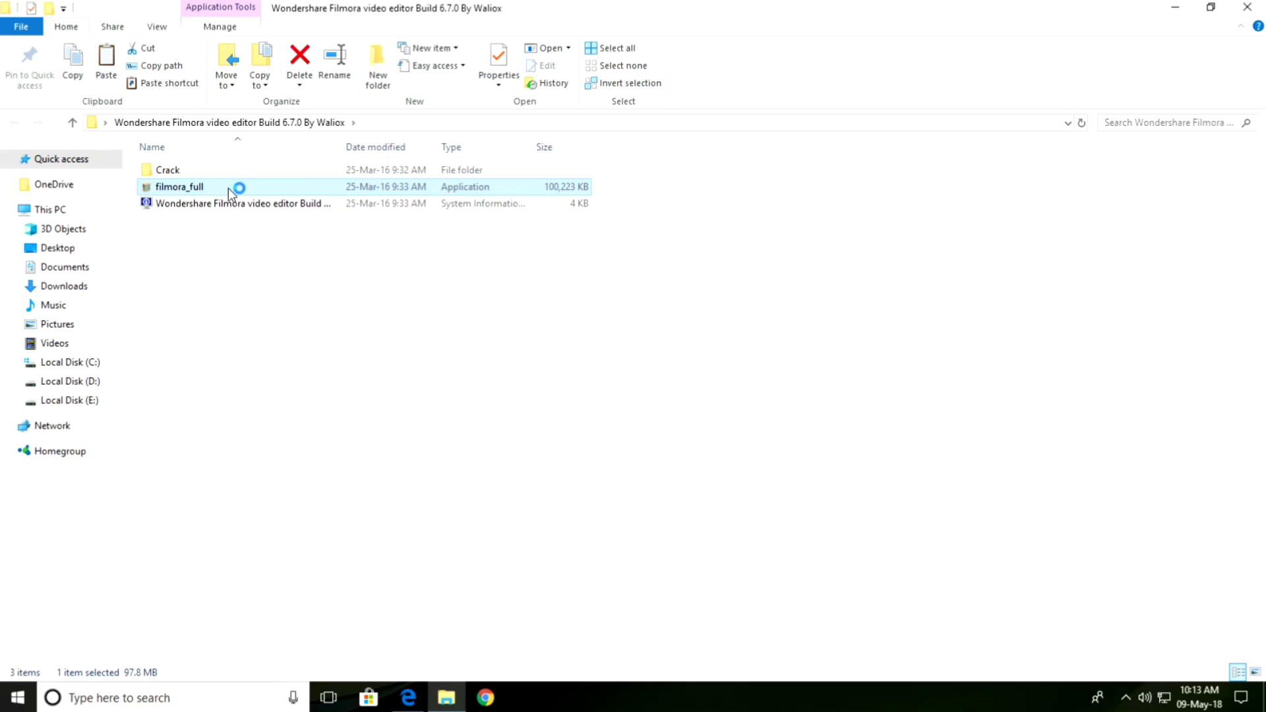
click(1175, 11)
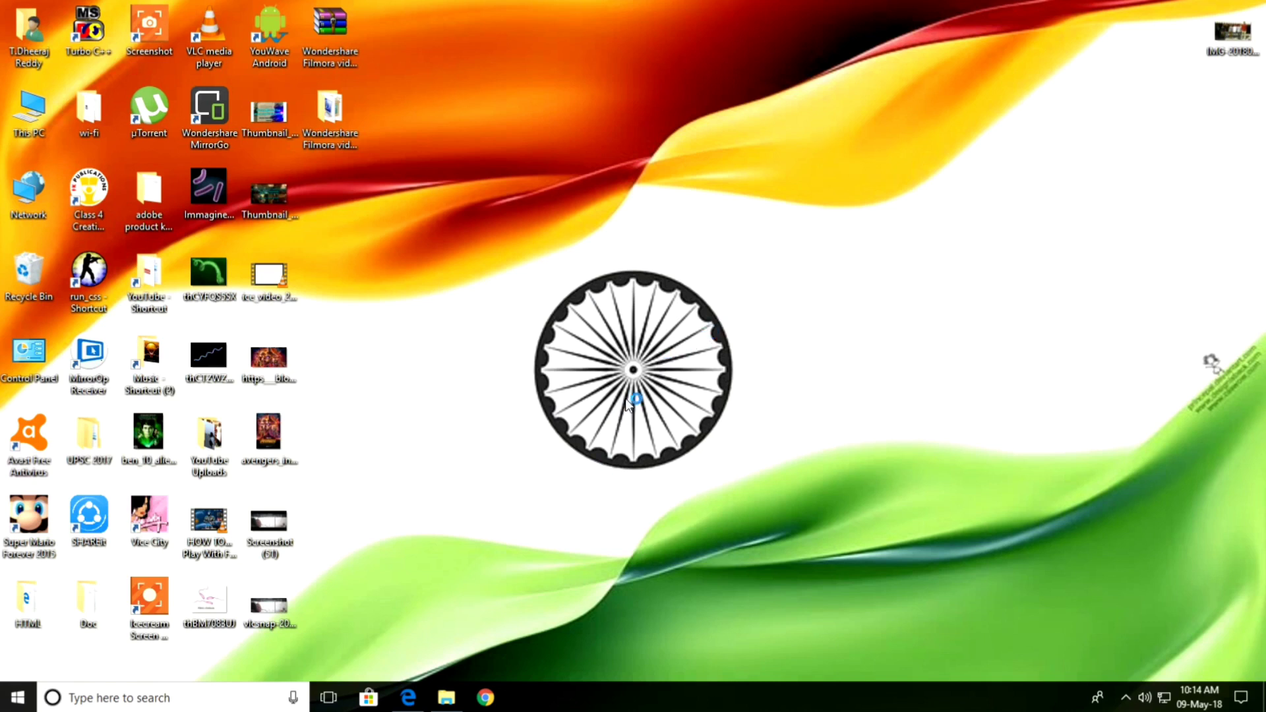
- Install Filmora in English into the default Wondershare\Filmora folder, accepting the licence, then launch it
click(640, 382)
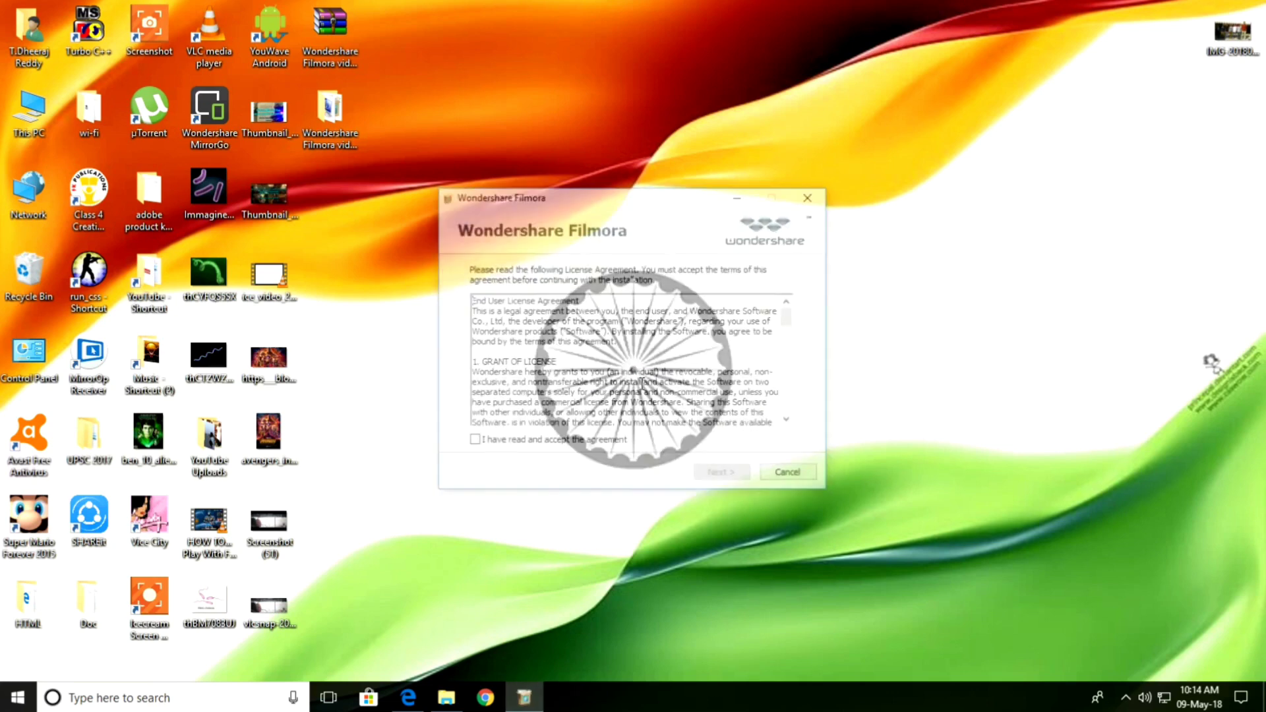
click(589, 447)
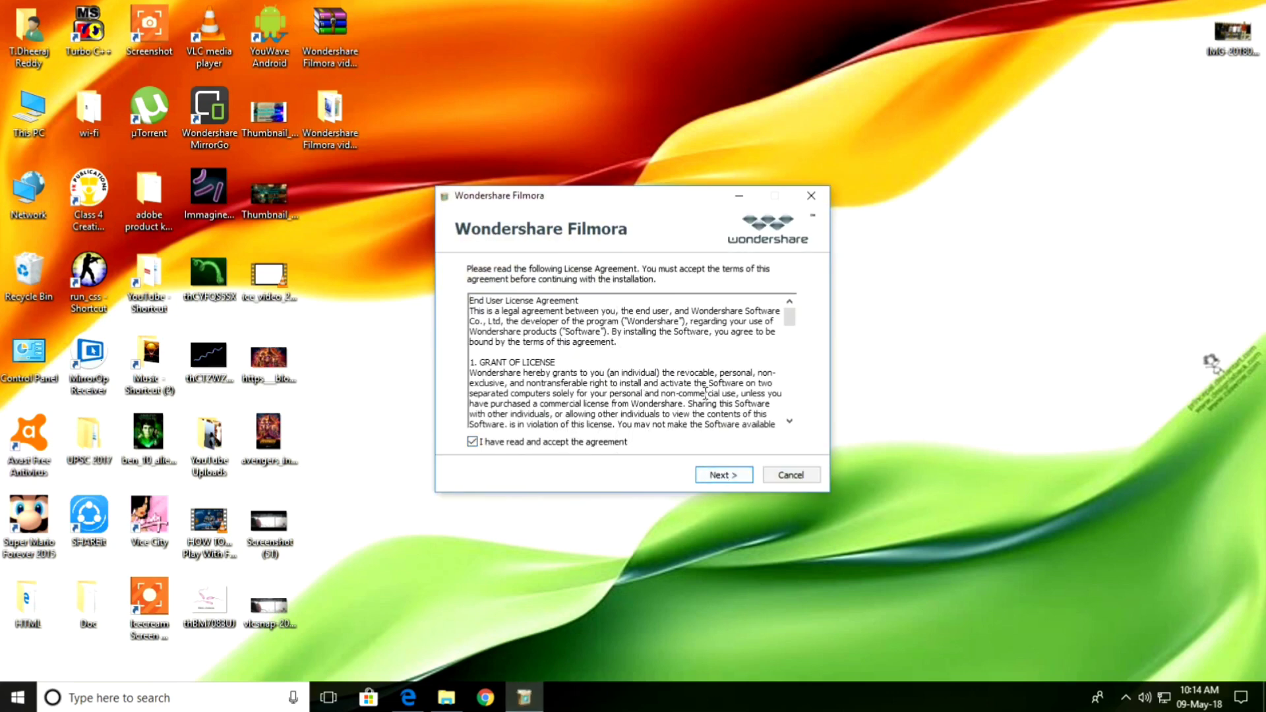
scroll(735, 354, down, 10)
scroll(735, 354, down, 3)
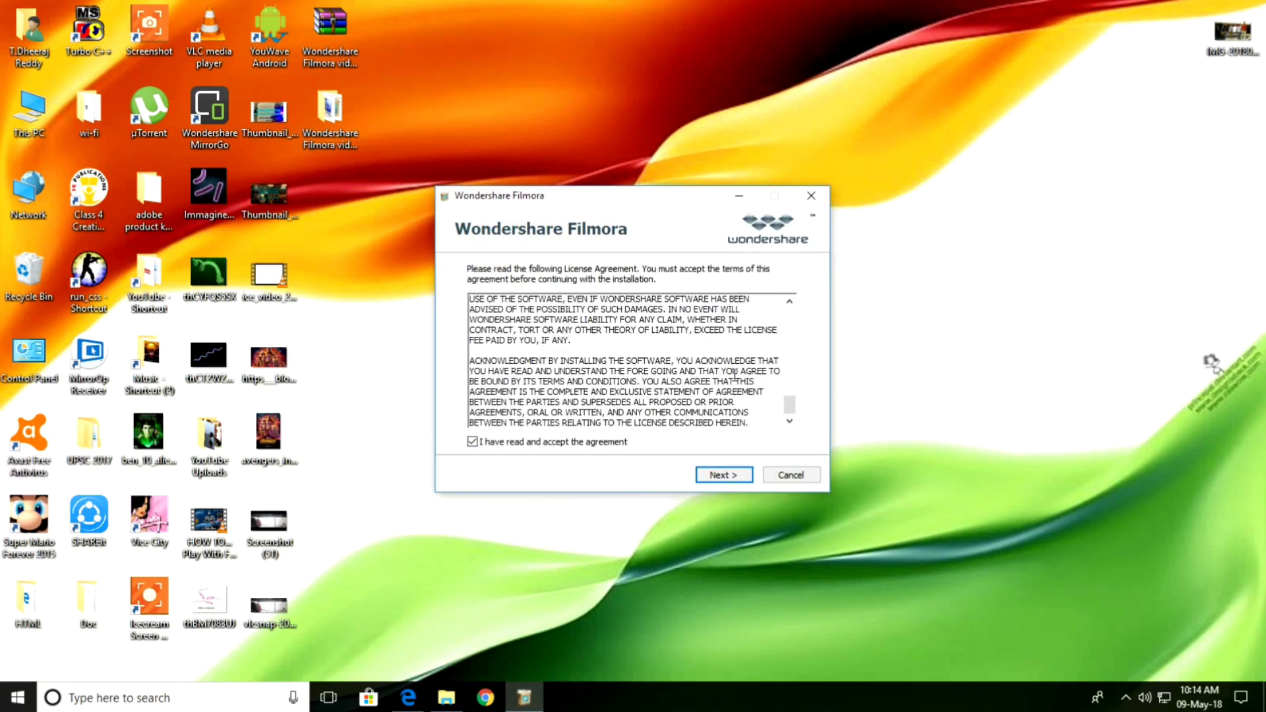
click(723, 475)
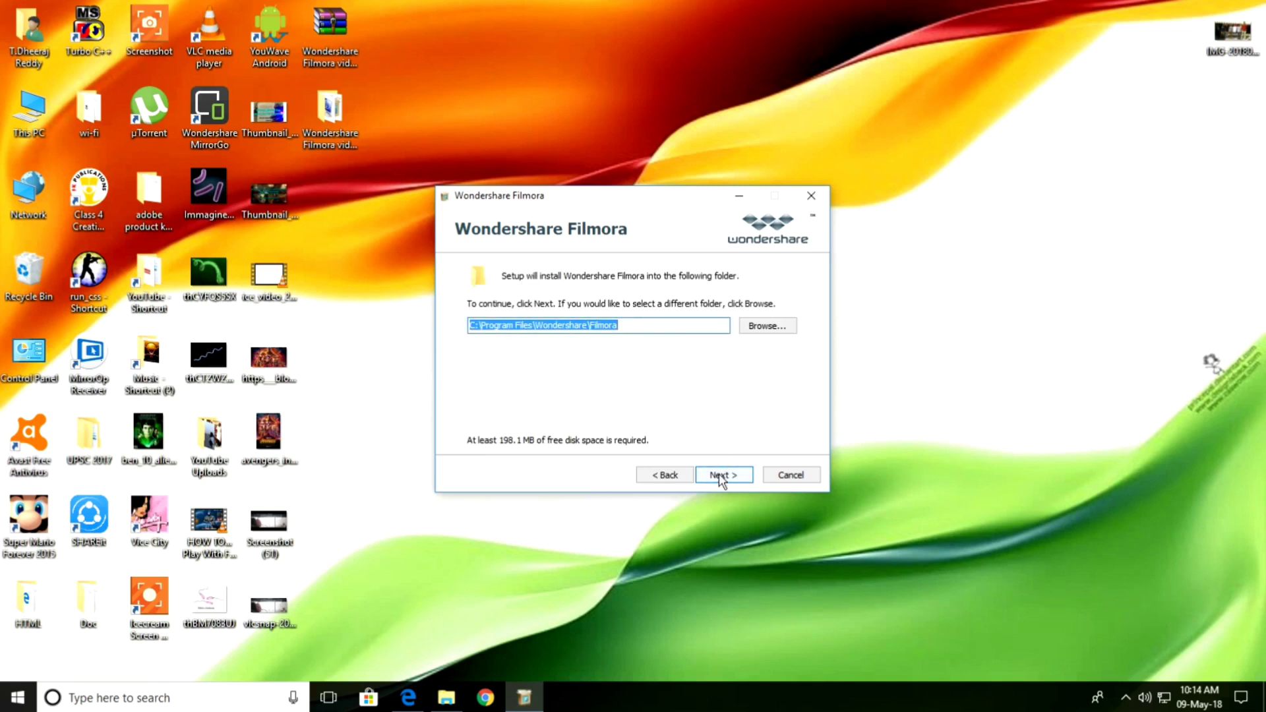
click(720, 475)
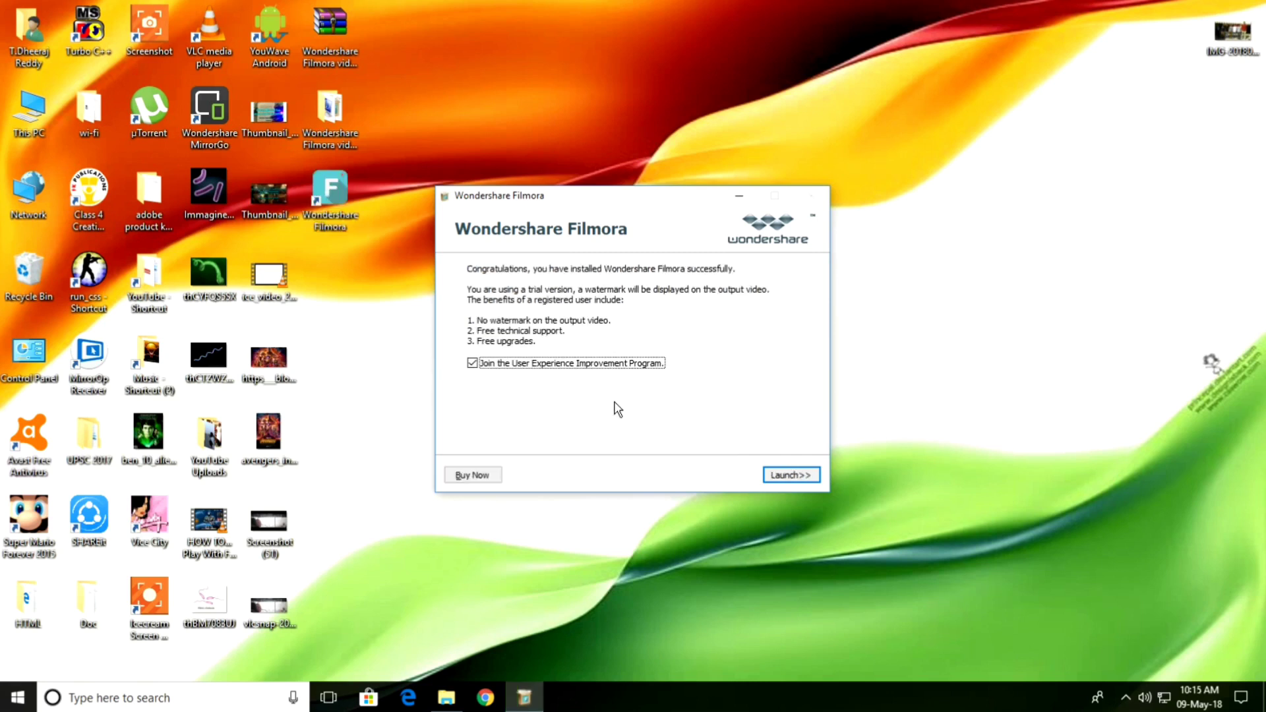
click(473, 363)
click(782, 478)
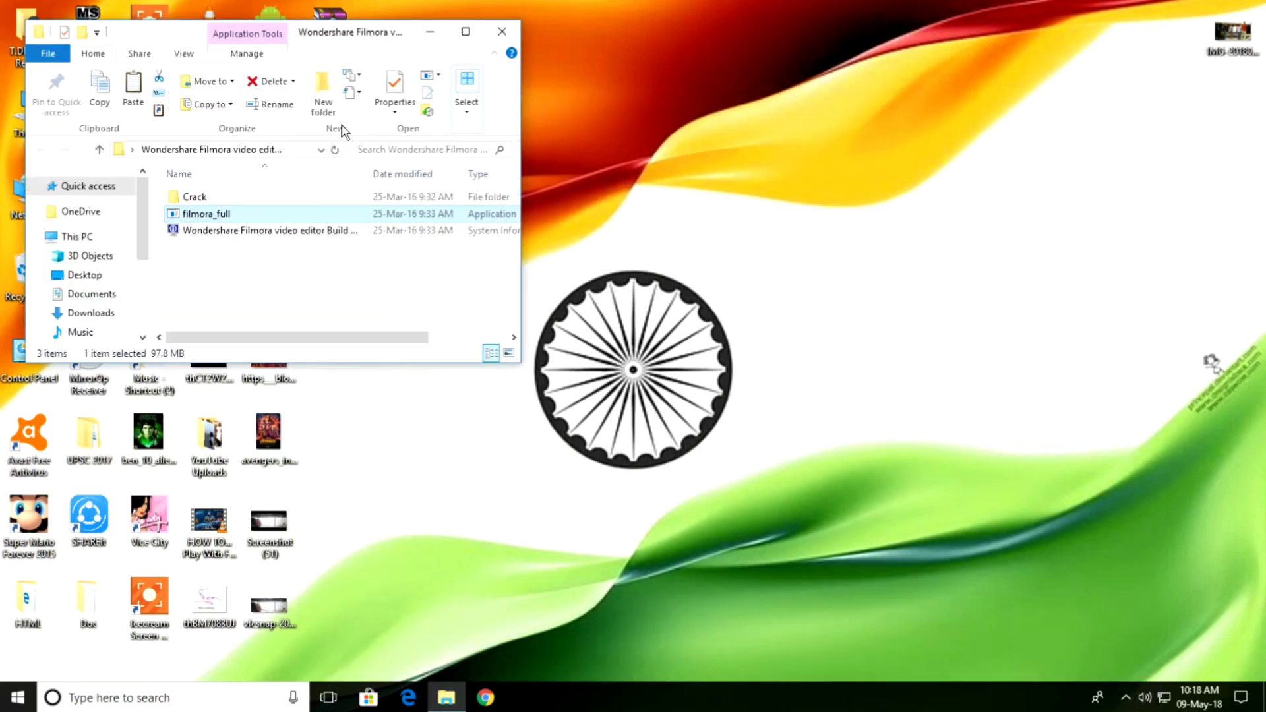
- Copy the patched Filmora.exe from the extracted Crack folder
click(308, 198)
double_click(308, 198)
click(465, 31)
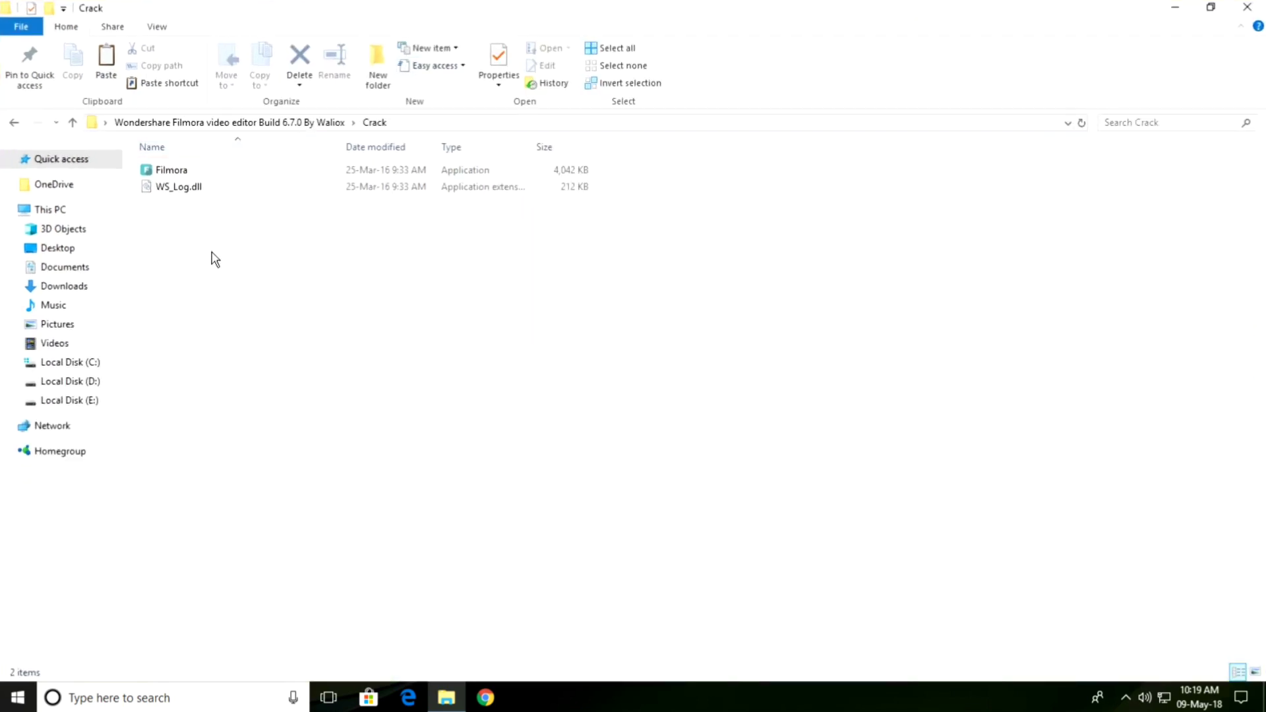
click(14, 122)
click(175, 185)
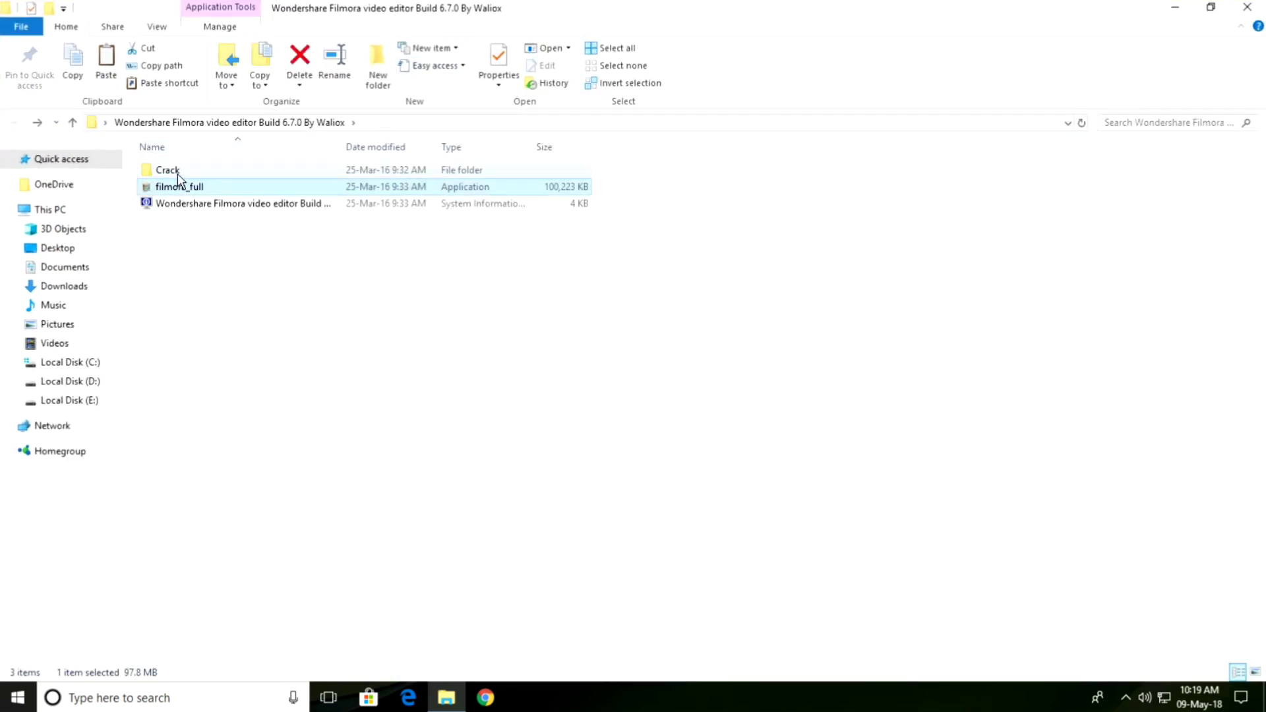
double_click(176, 171)
click(186, 172)
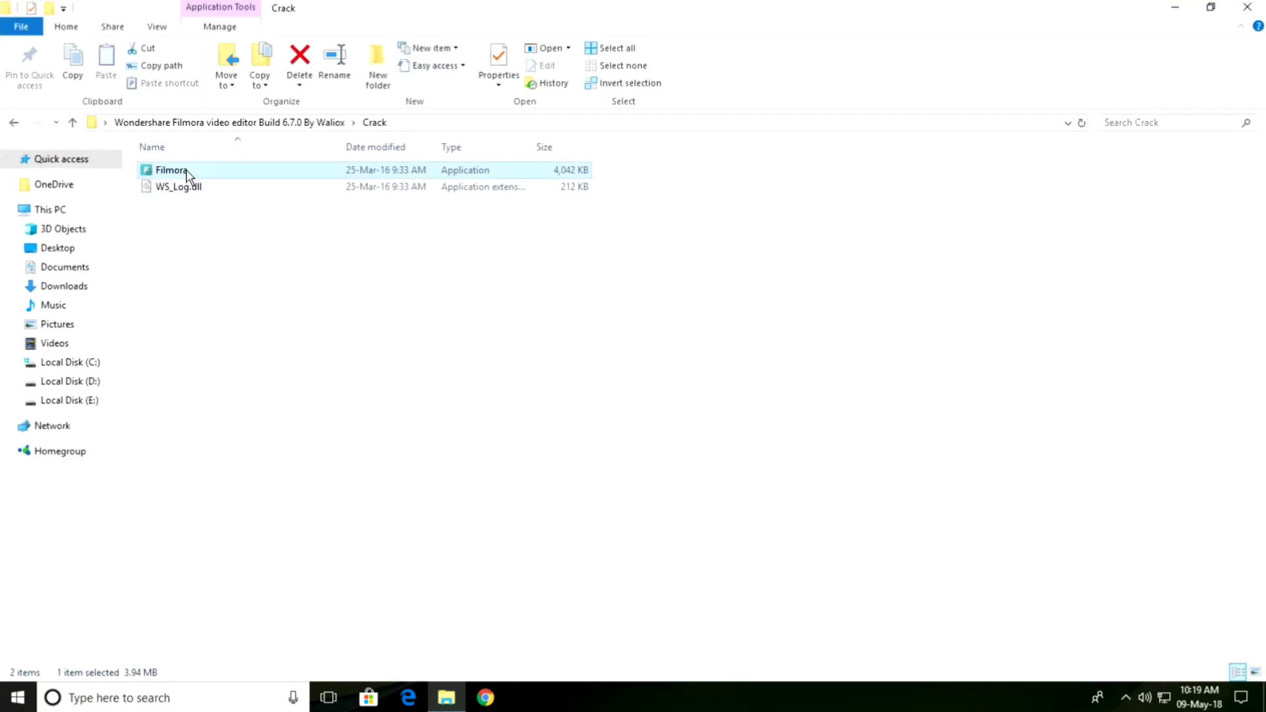
right_click(186, 173)
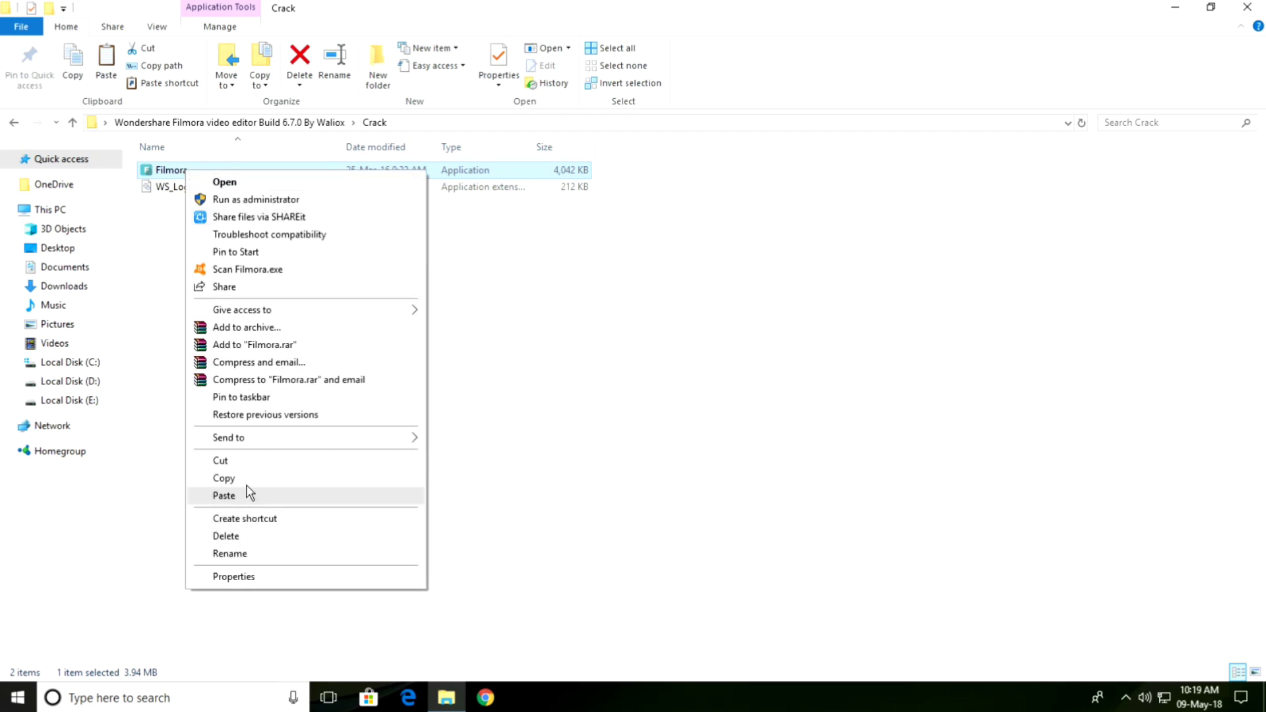
click(224, 495)
click(1247, 7)
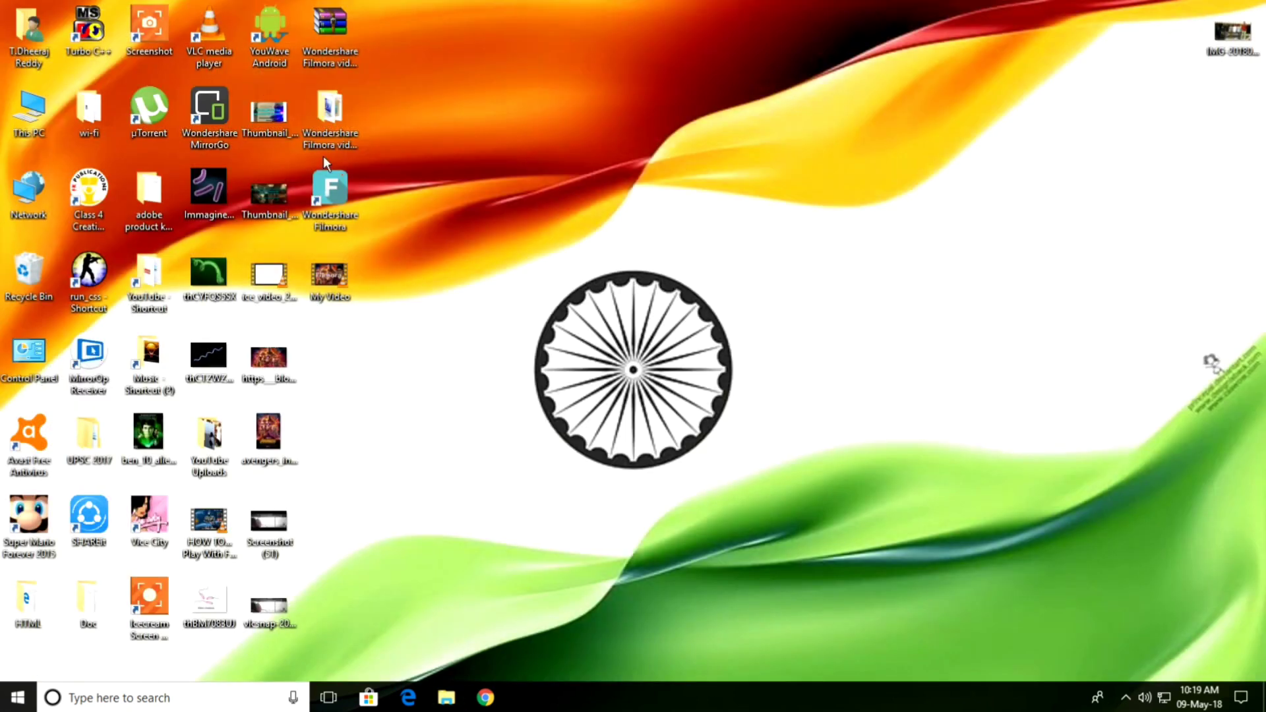
- Paste it into Filmora's install location, replacing the original Filmora.exe
right_click(330, 190)
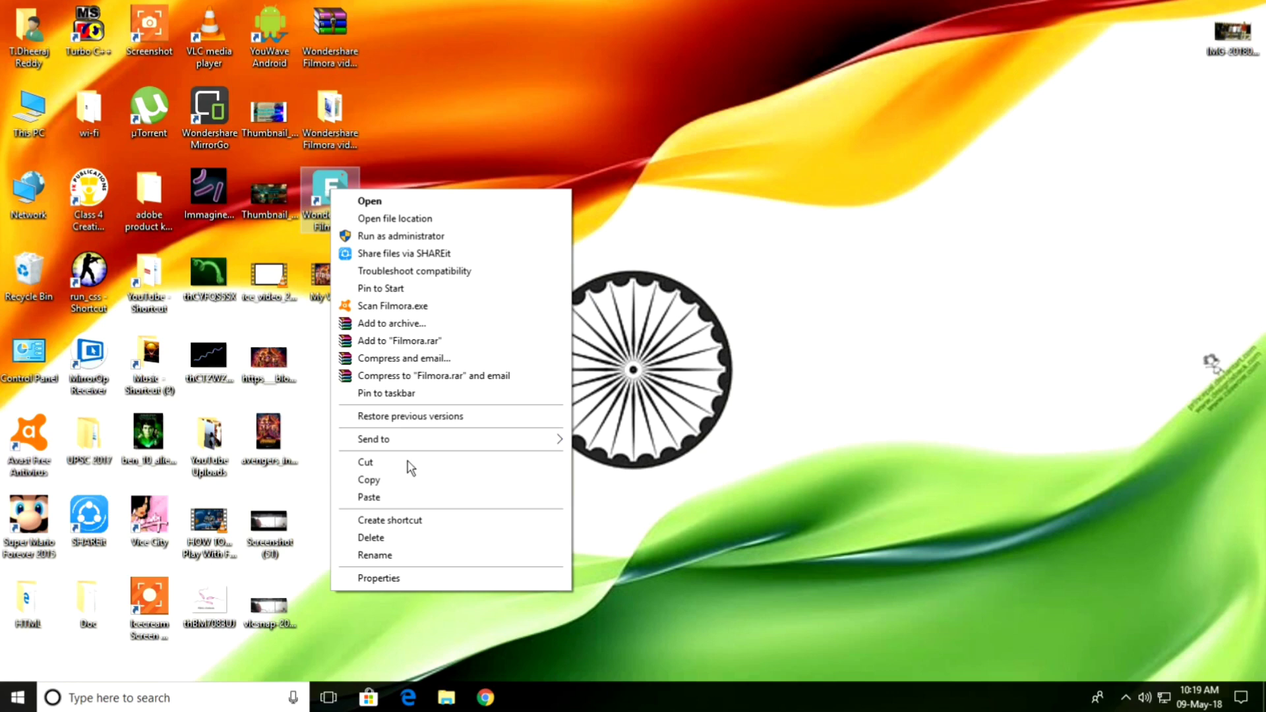
click(415, 221)
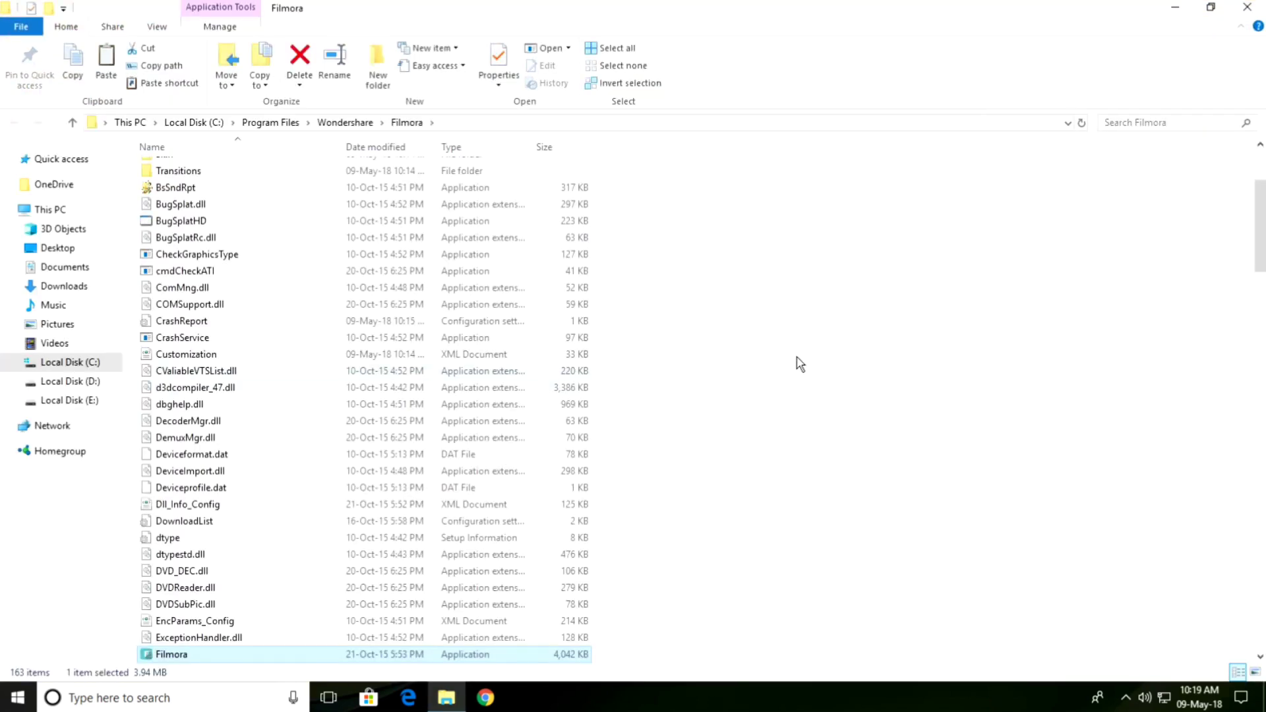
right_click(802, 352)
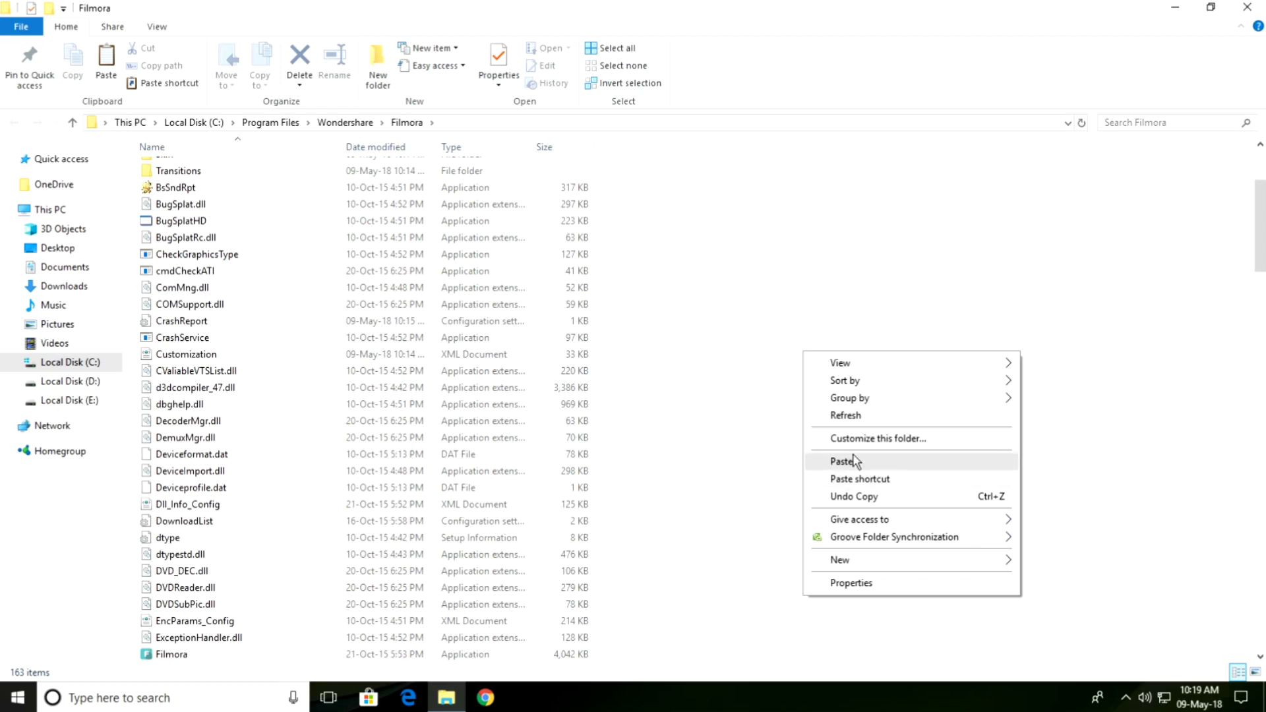
click(855, 461)
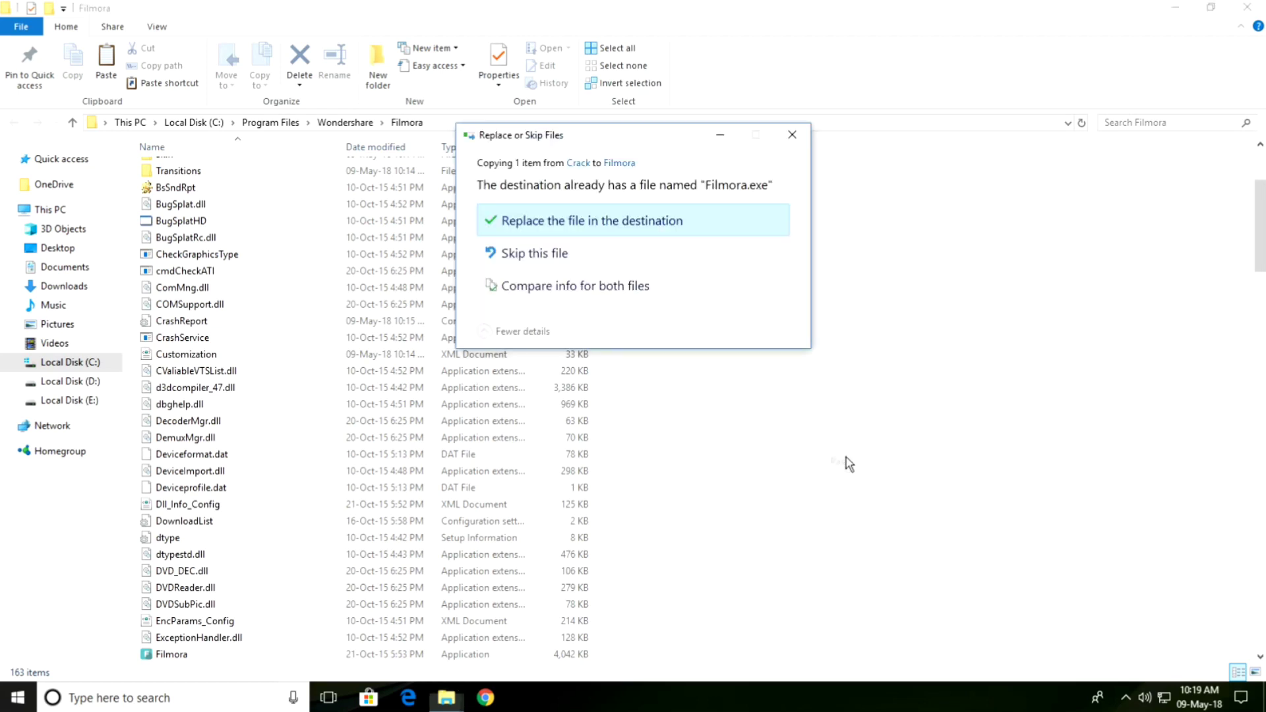
click(660, 232)
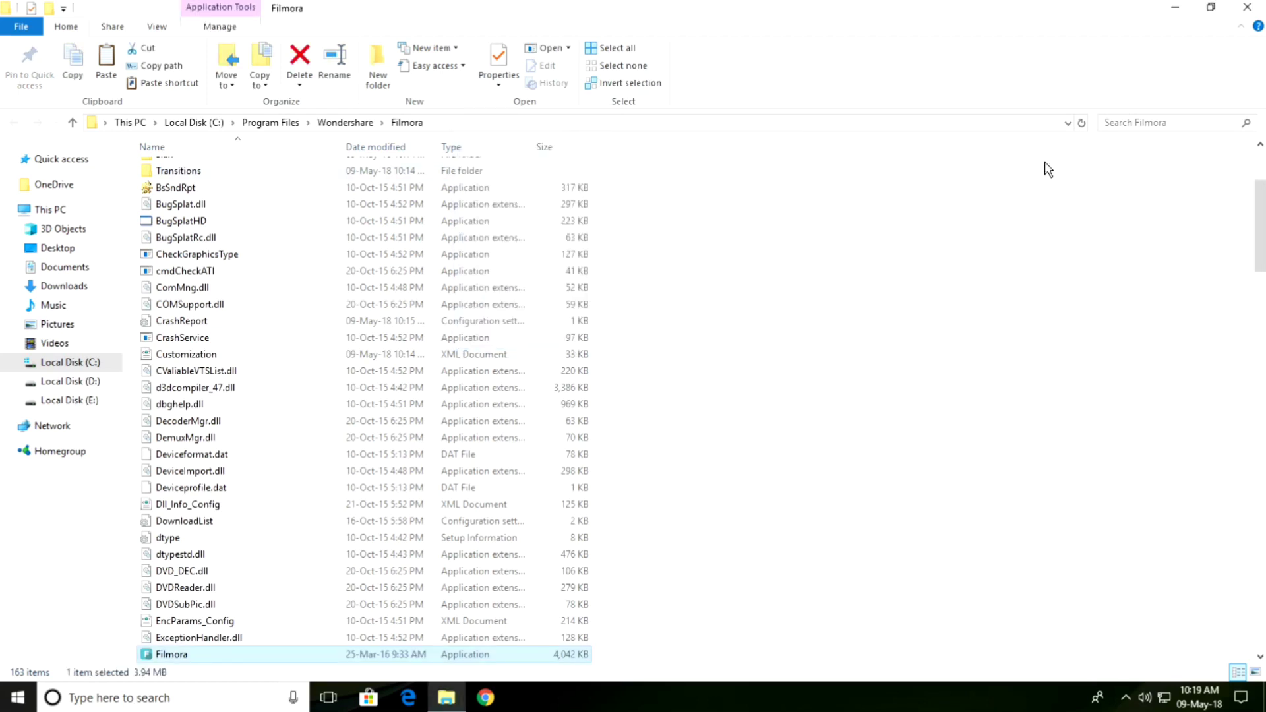
- Launch Filmora and place the Avengers poster on the video track and the VID clip on the PIP track
key(super+d)
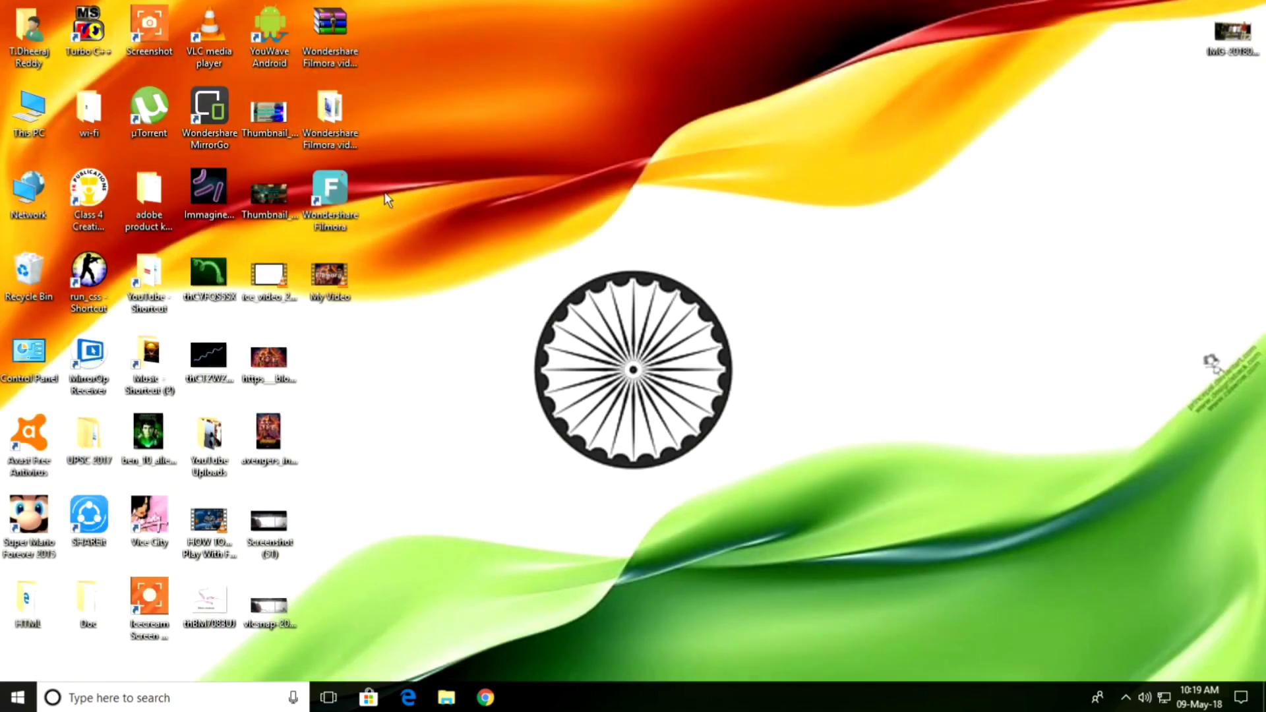
double_click(333, 209)
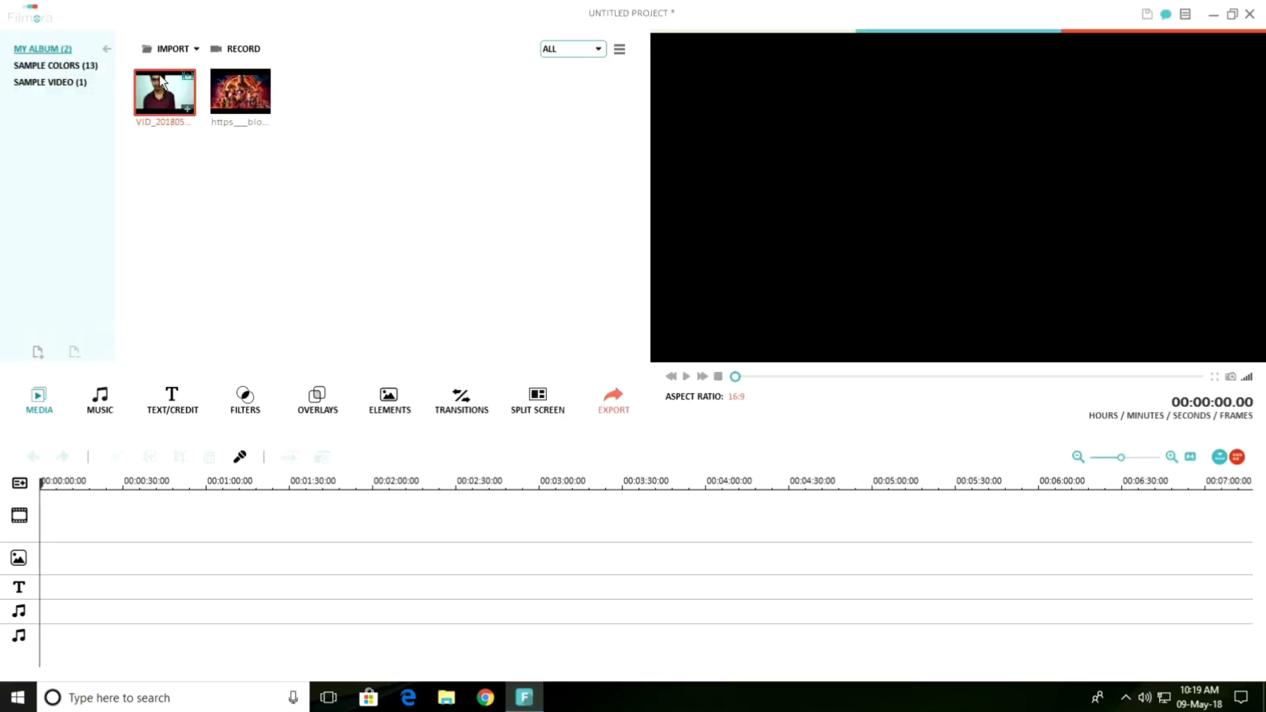
drag(175, 93, 42, 541)
drag(238, 92, 51, 511)
drag(165, 92, 56, 561)
- Apply Green Screen to the PIP clip, keying out the teal background at intensity 77
right_click(58, 561)
click(112, 466)
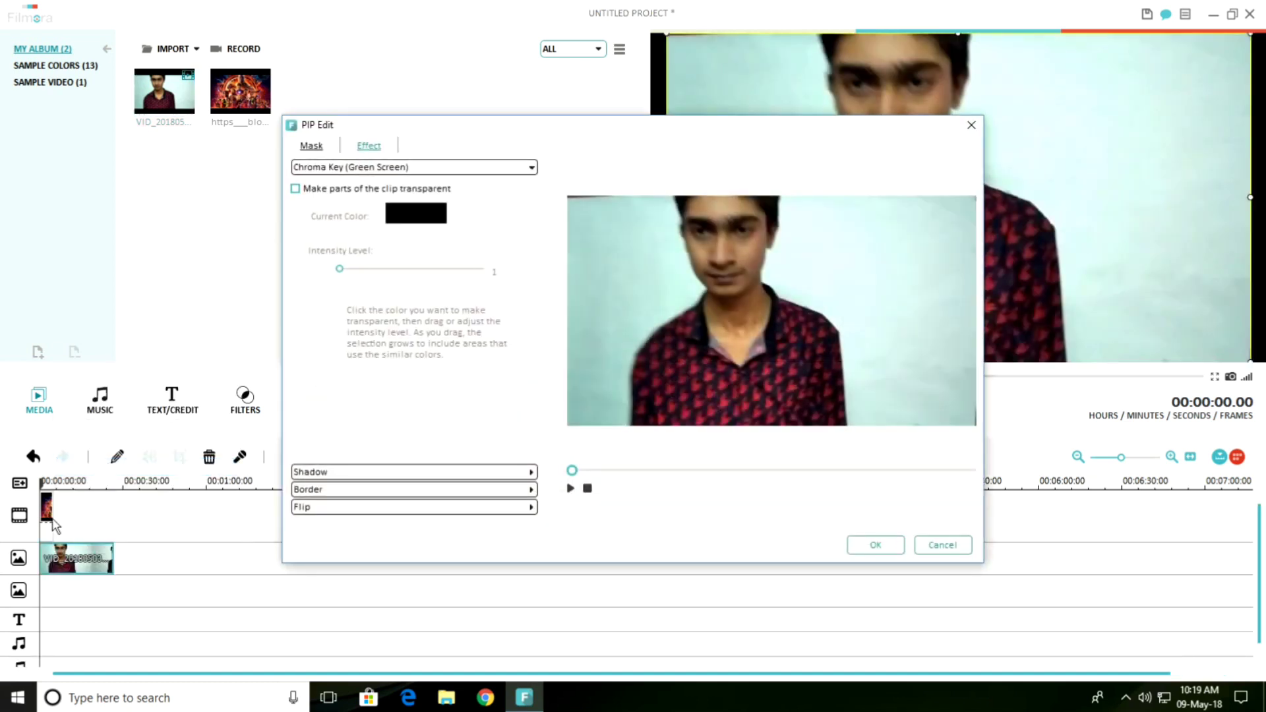
click(295, 188)
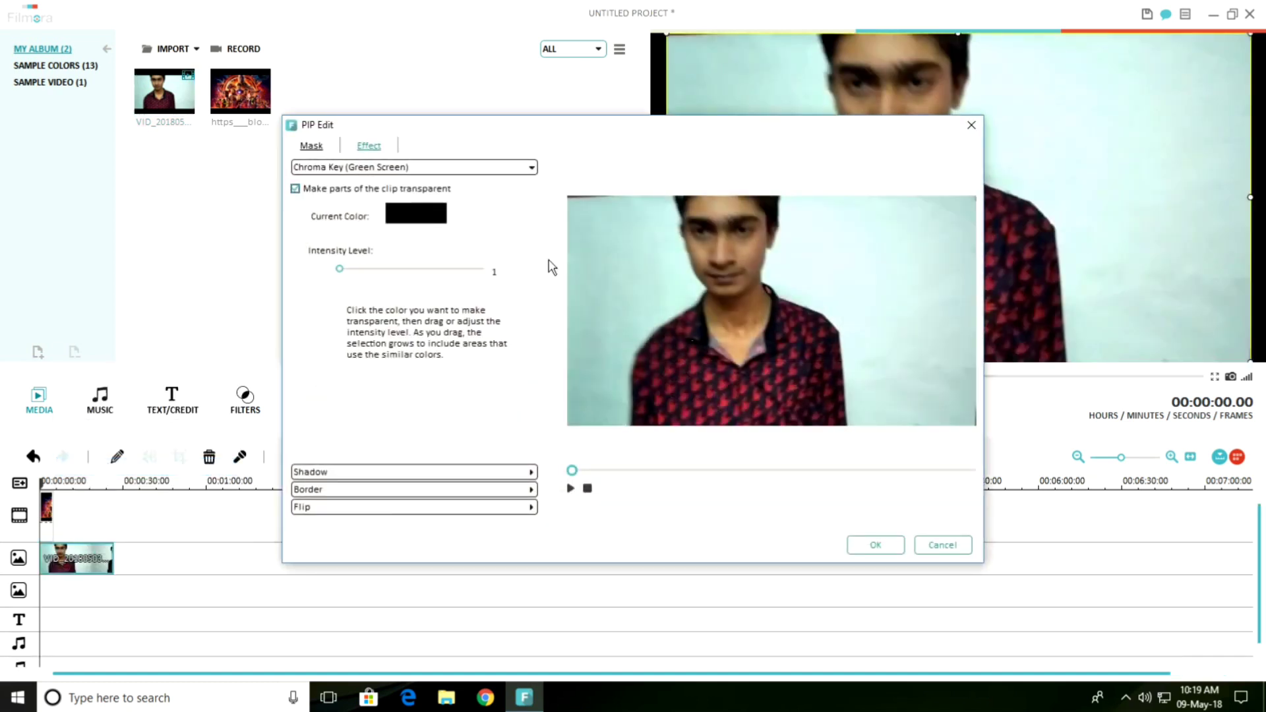
click(610, 261)
drag(612, 258, 651, 245)
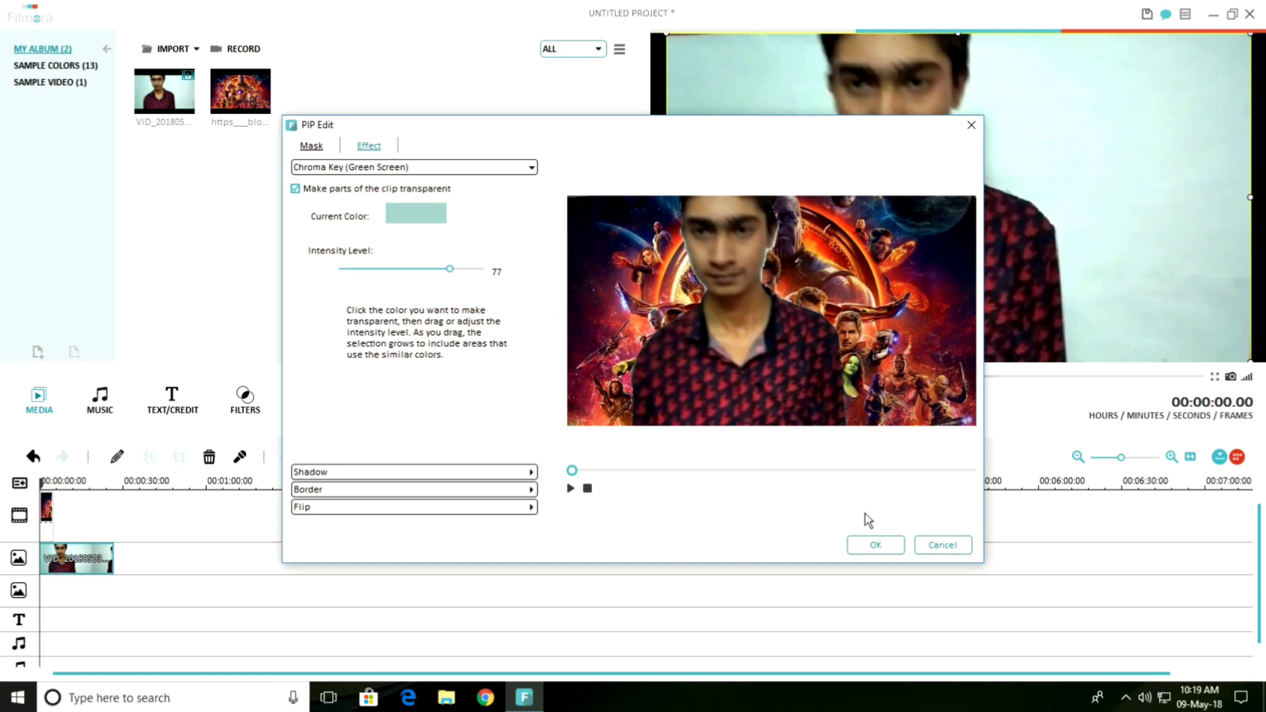
click(875, 545)
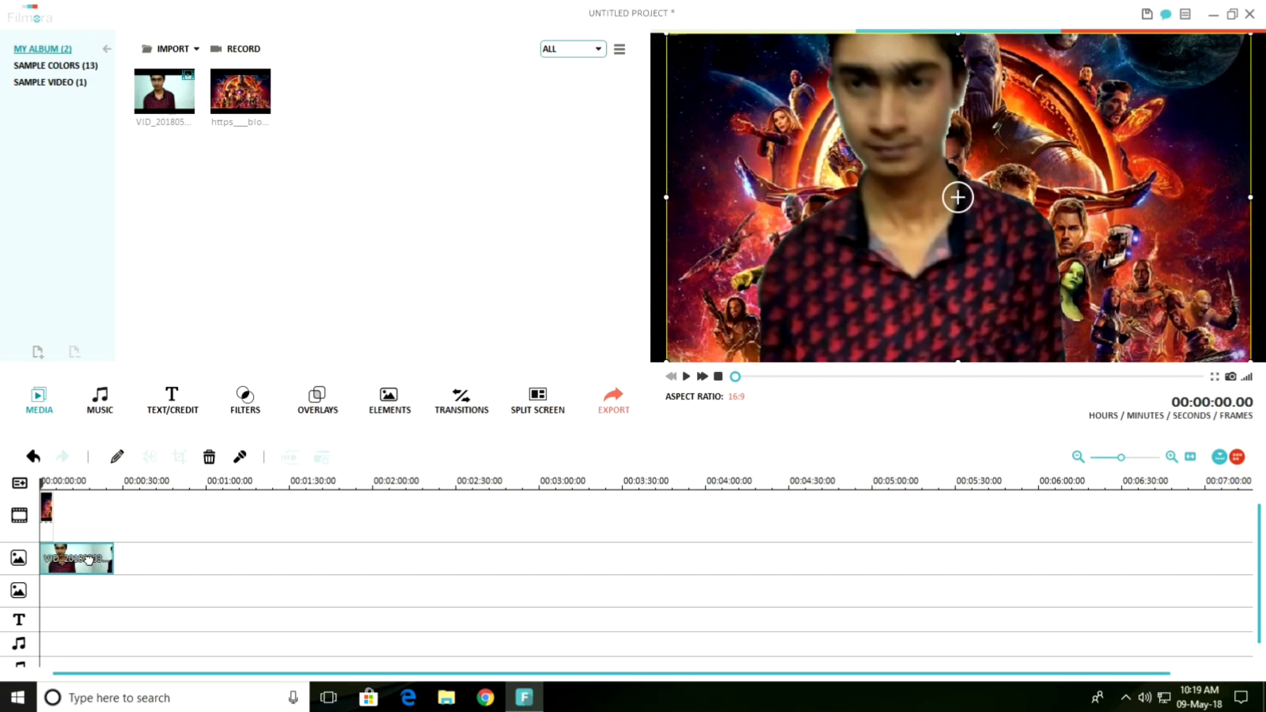
- Trim the overlay clip so it ends with the poster at five seconds
drag(116, 561, 58, 560)
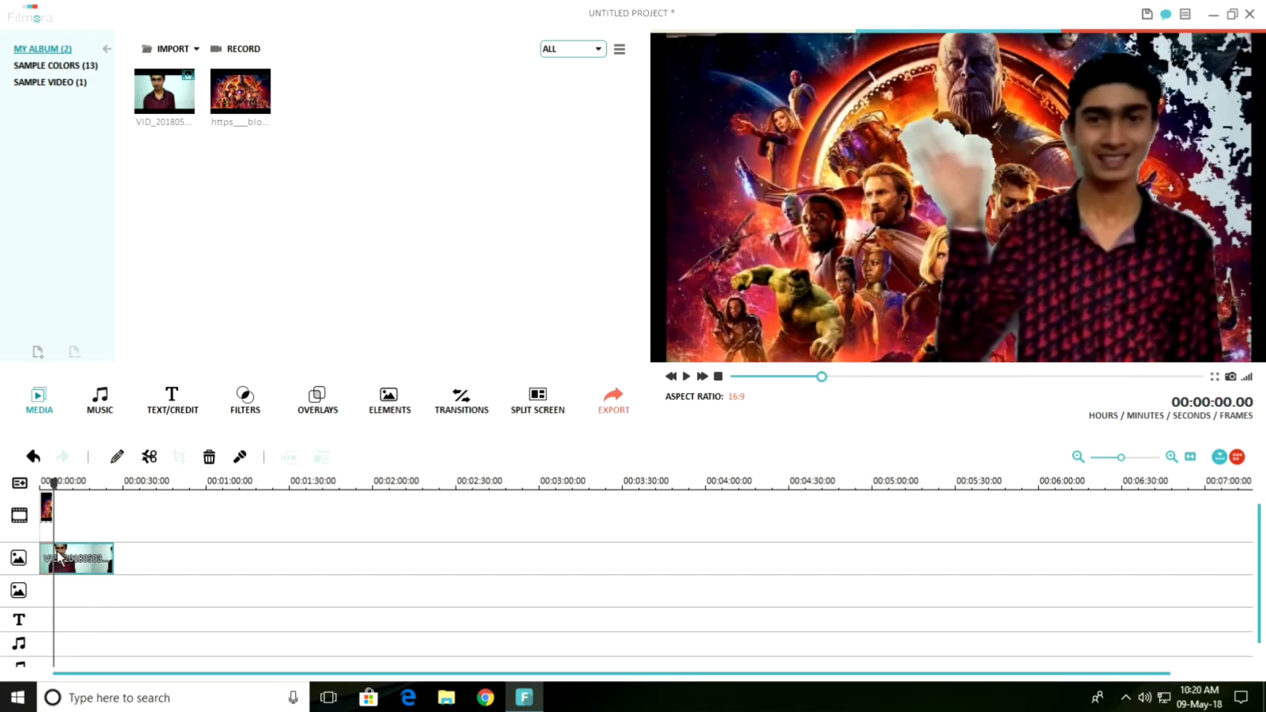
click(47, 506)
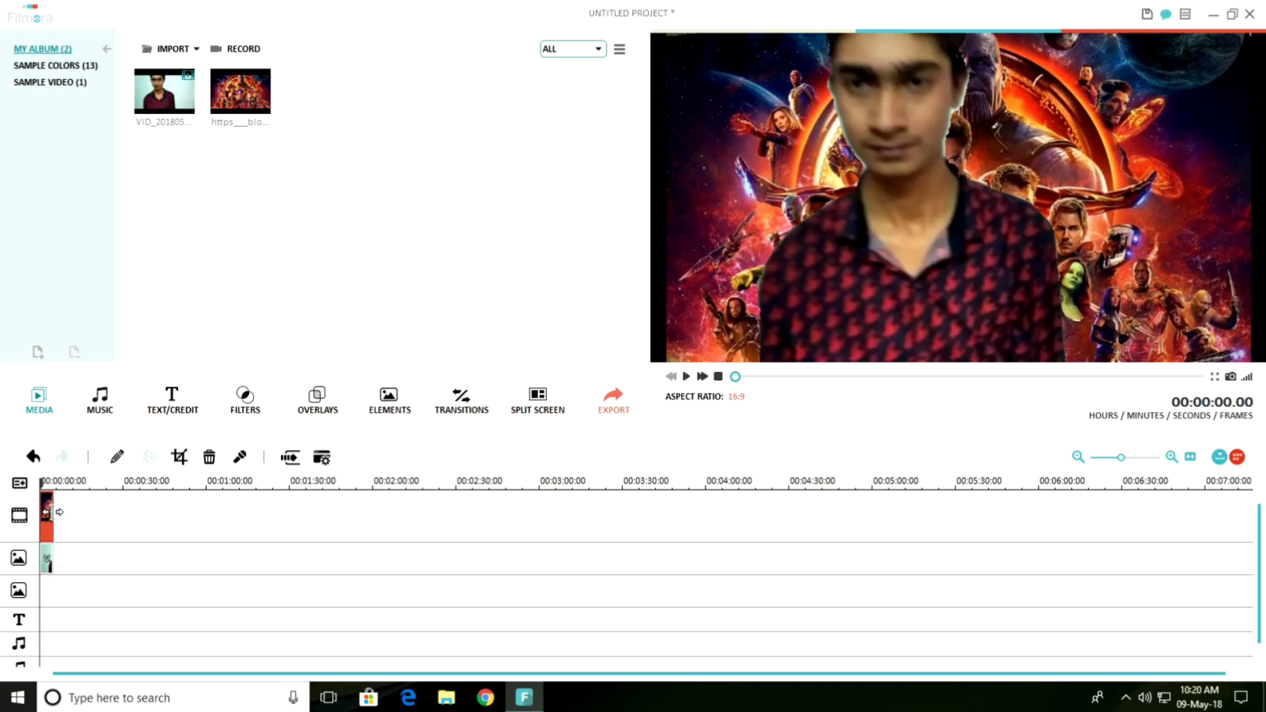
click(55, 512)
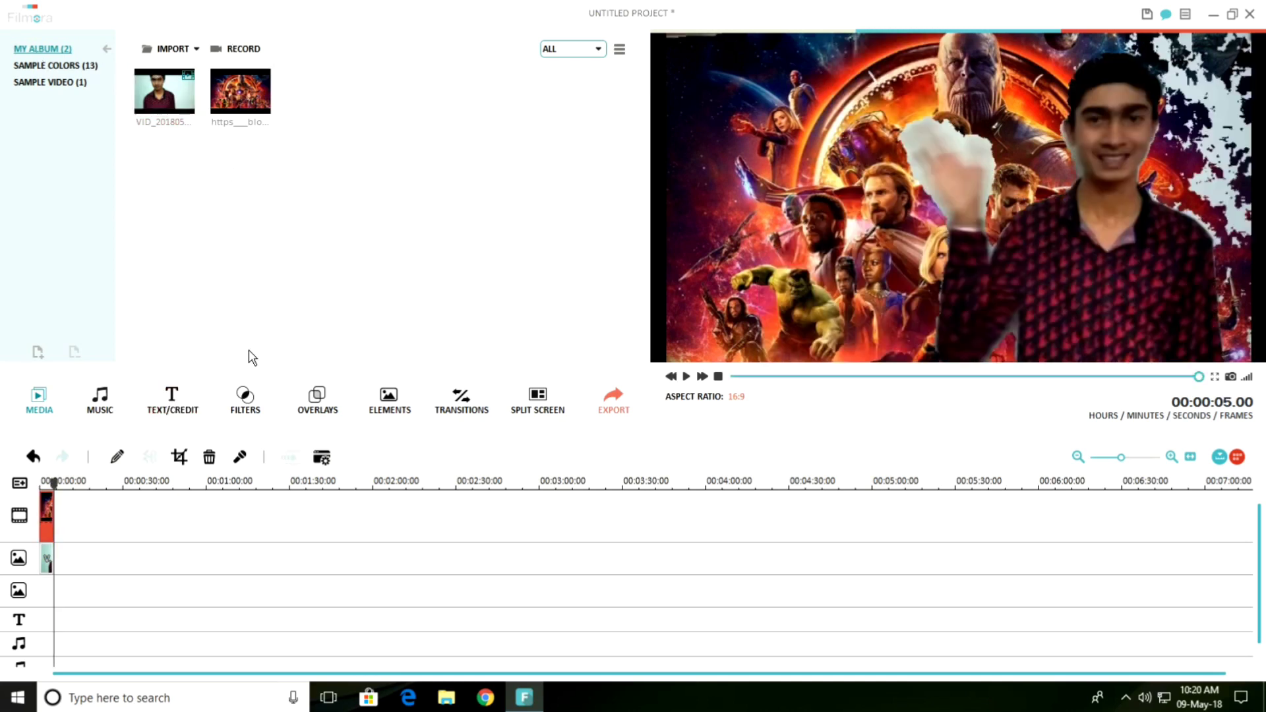
click(605, 400)
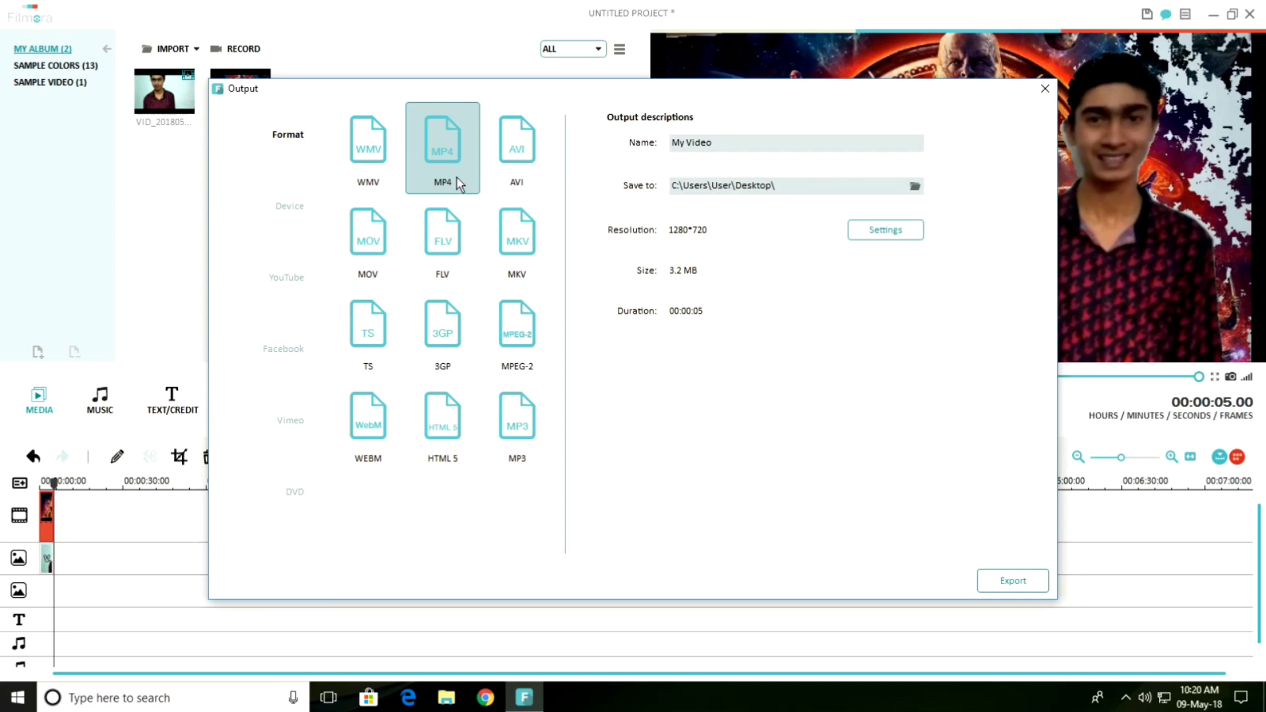
- Export the project as the MP4 'My Video' to the Desktop at 1280*720
click(1026, 583)
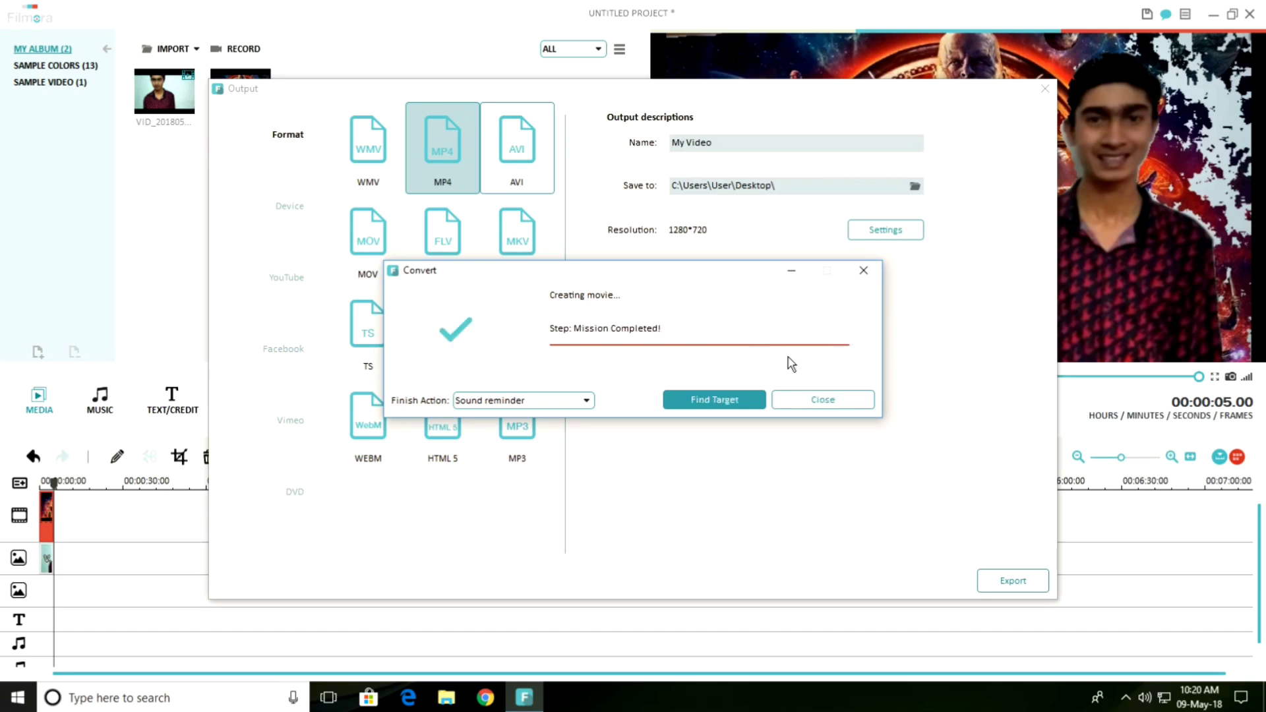
click(823, 399)
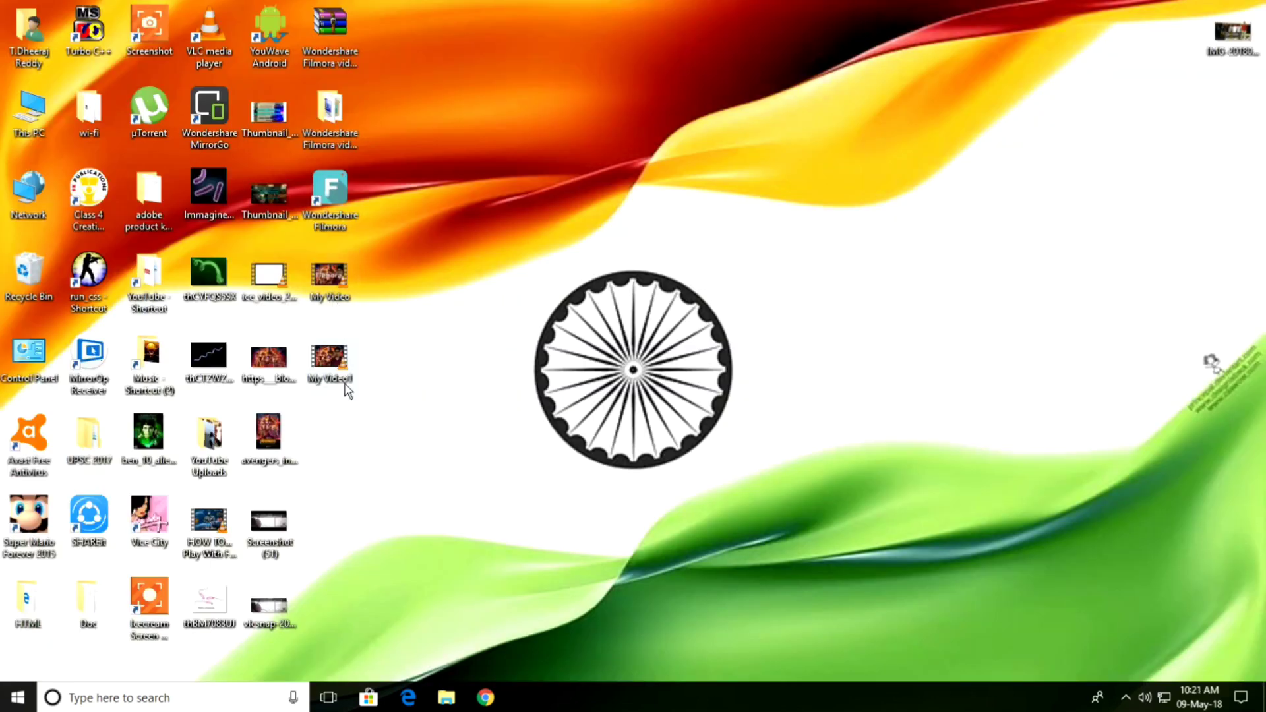
- Play the exported My Video1 file from the desktop in VLC
double_click(339, 370)
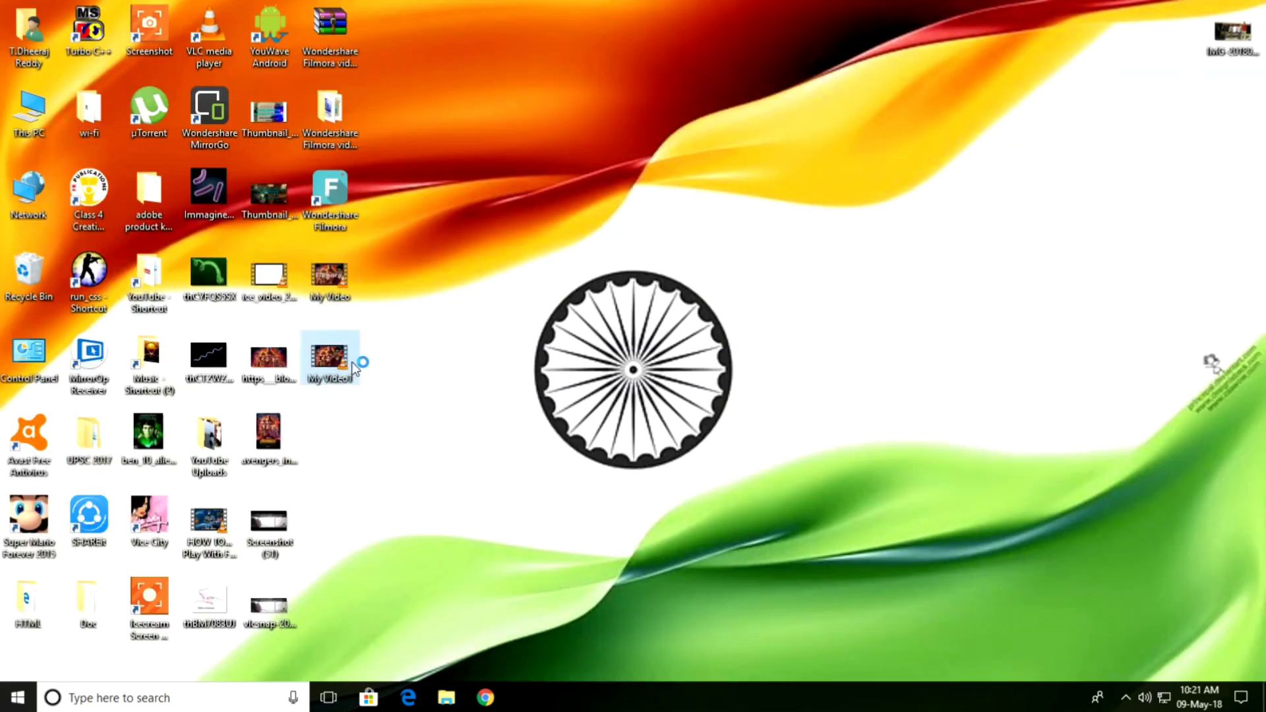